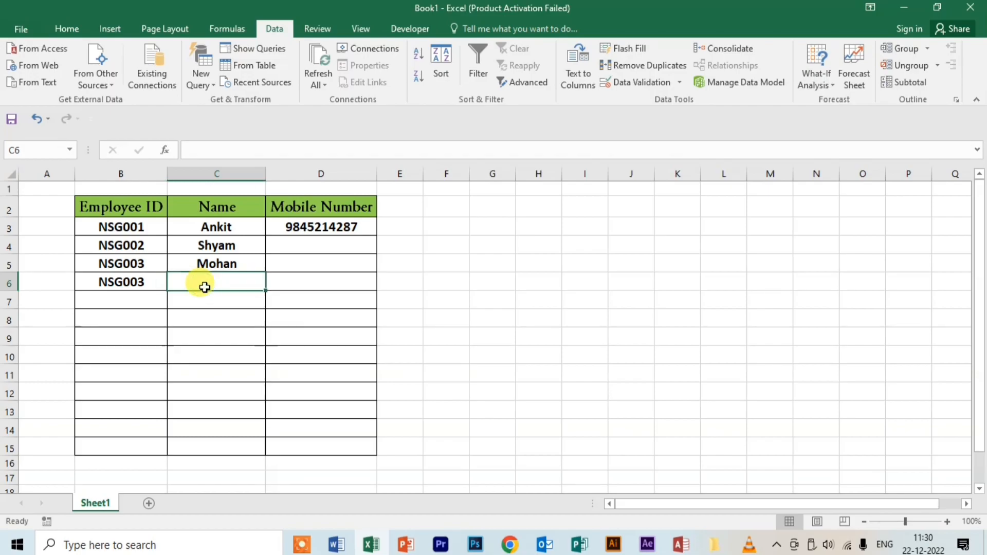
Step: Clear the test name GHJGHJ from C6 and the duplicate NSG003 from B6
type("GHJGHJ")
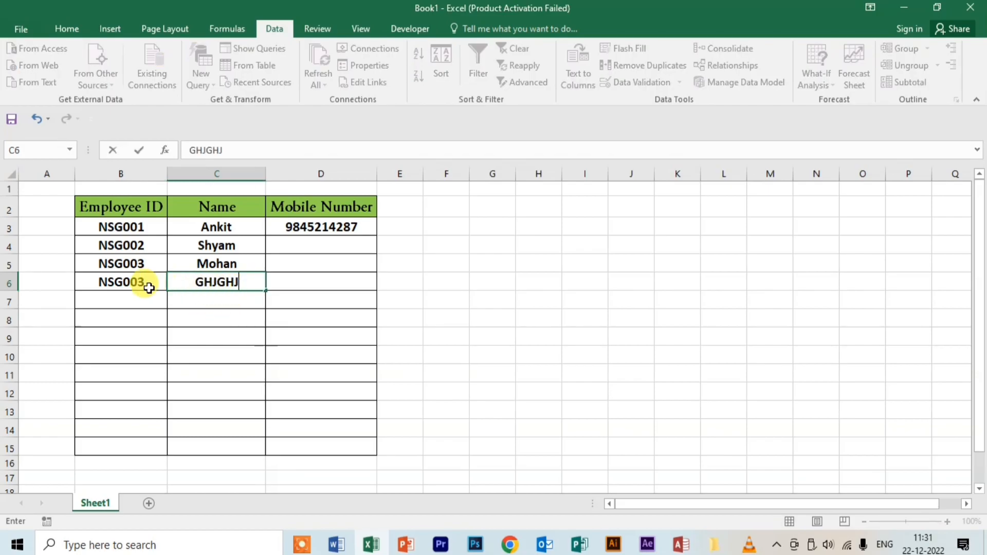
left_click(125, 281)
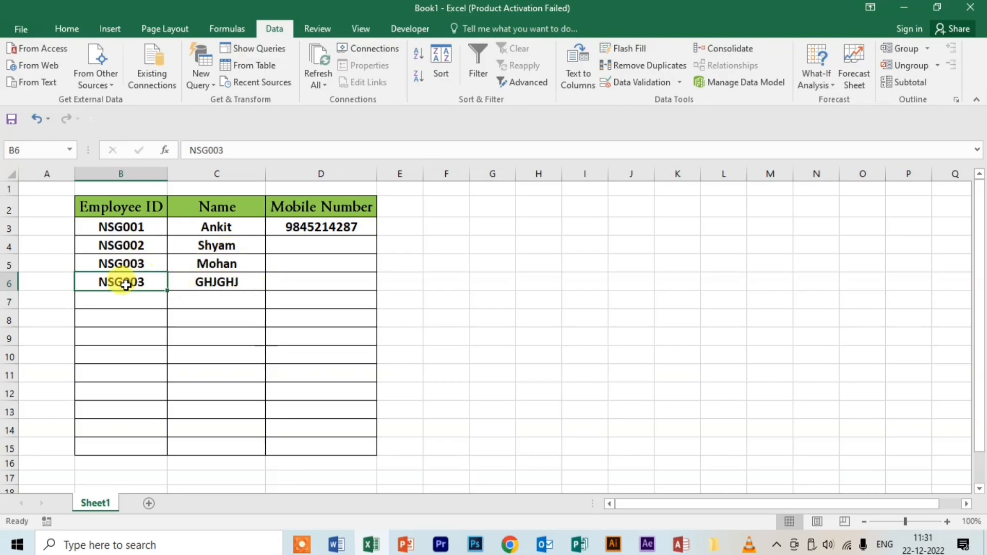
left_click(200, 281)
key("BackSpace")
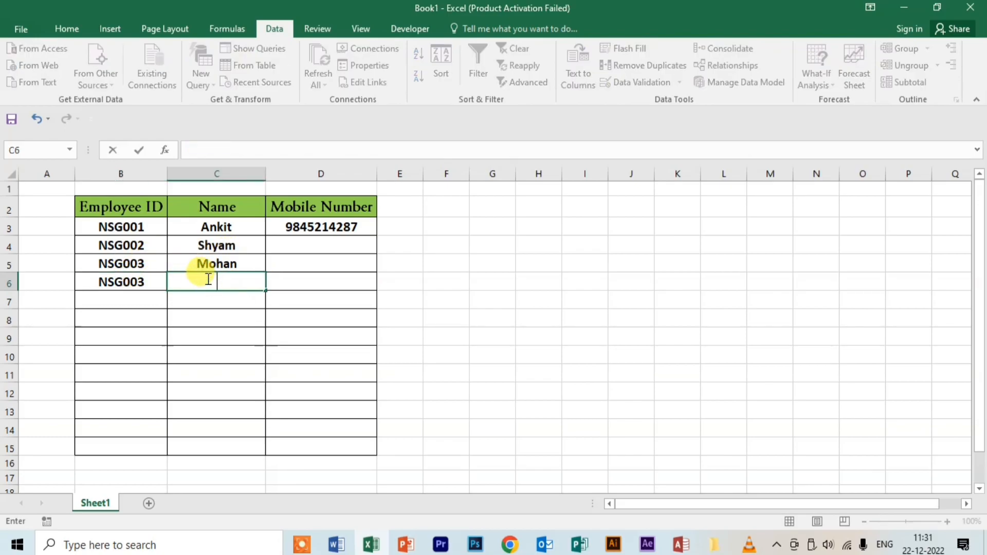
left_click(139, 281)
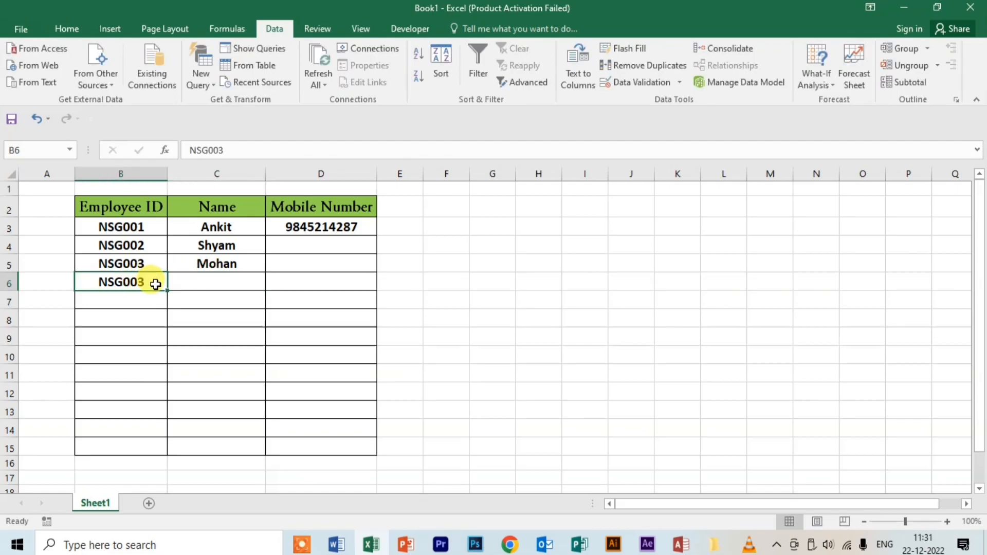
key("Delete")
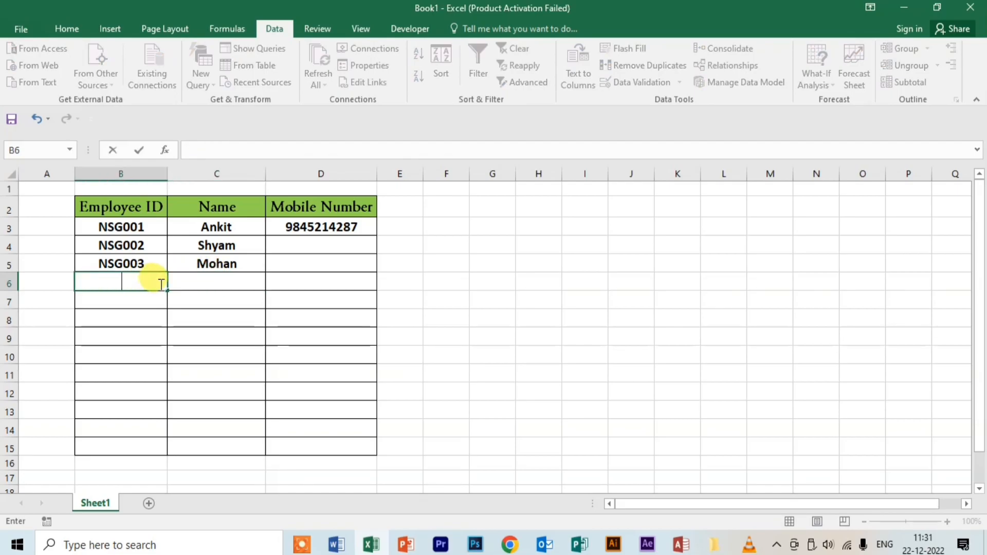
left_click(110, 303)
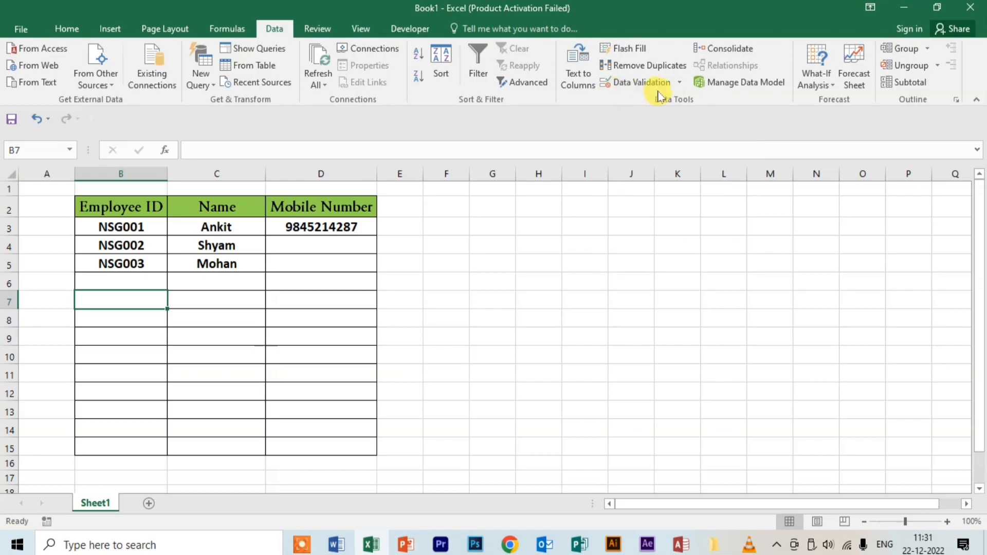
Step: Select column B and choose a Custom data validation rule for it
left_click(683, 83)
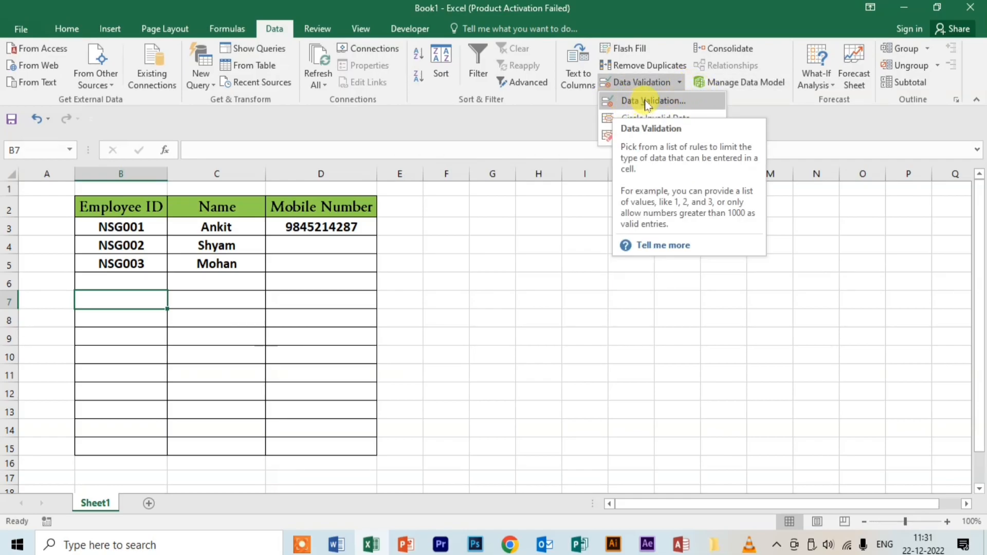
left_click(127, 168)
left_click(127, 168)
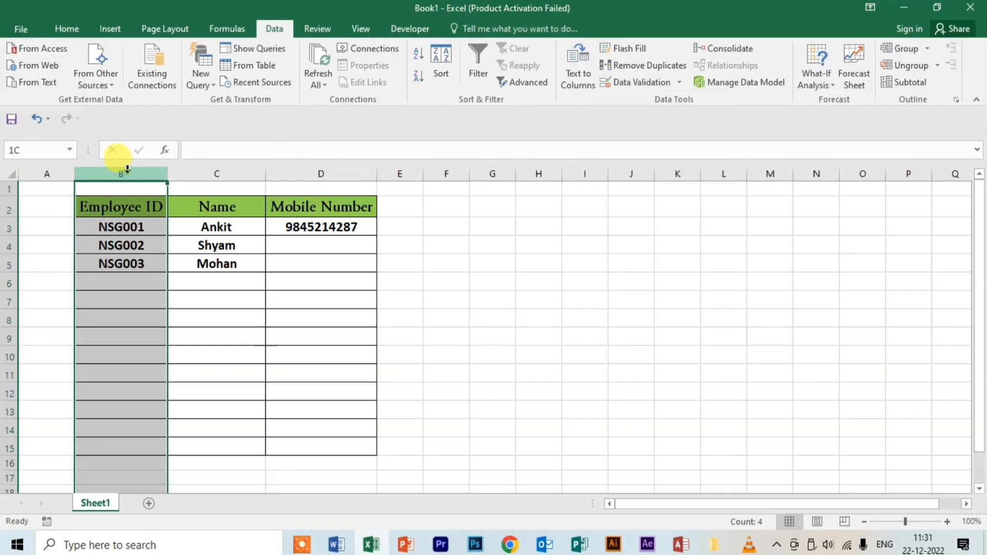
left_click(679, 82)
left_click(647, 111)
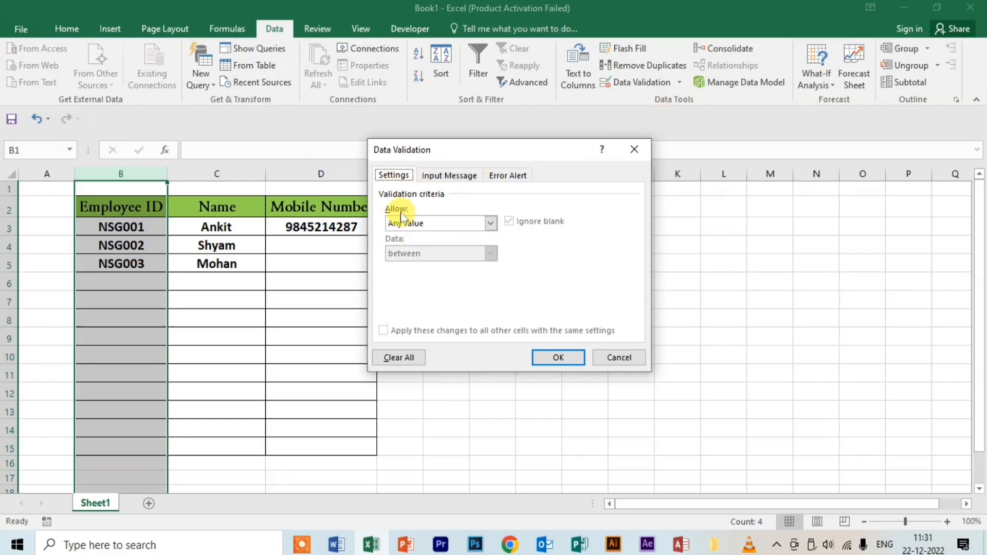
left_click(490, 226)
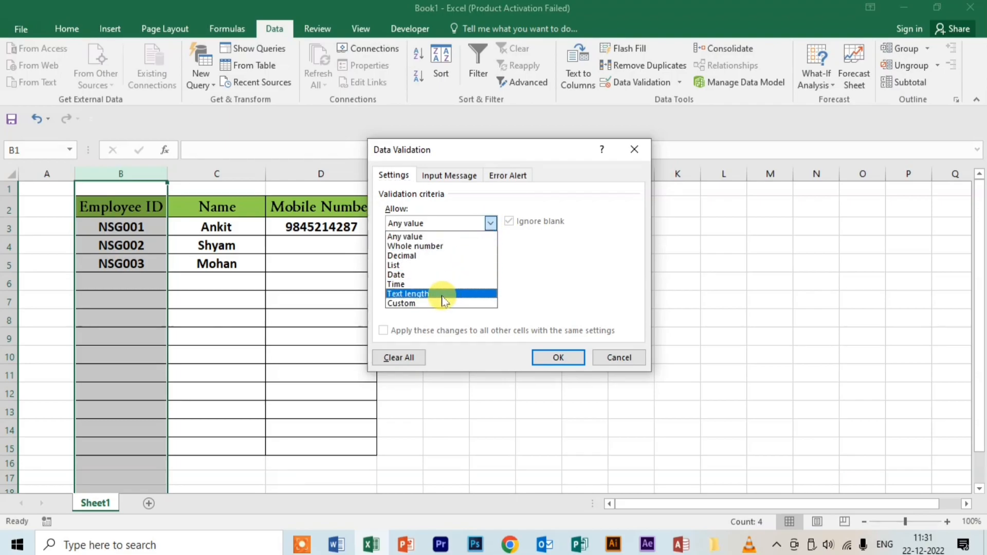
left_click(426, 303)
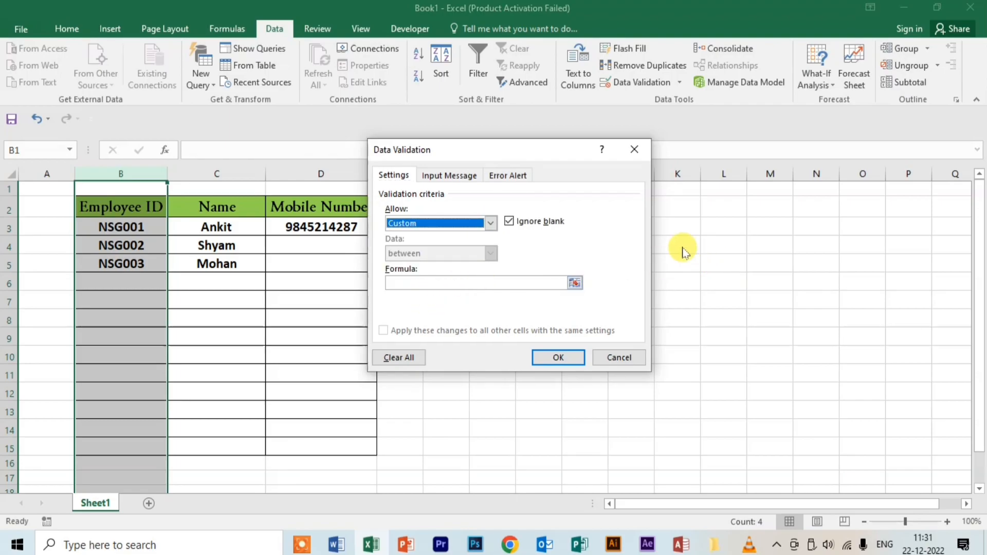
Step: Enter the formula =COUNTIF(B:B,B1)=1 and apply it to column B
left_click(440, 283)
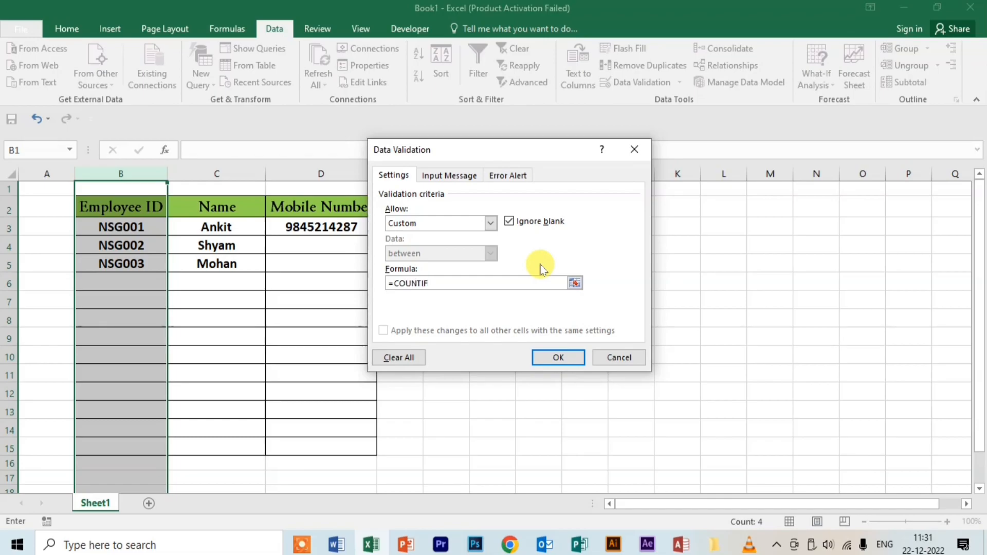
type("(")
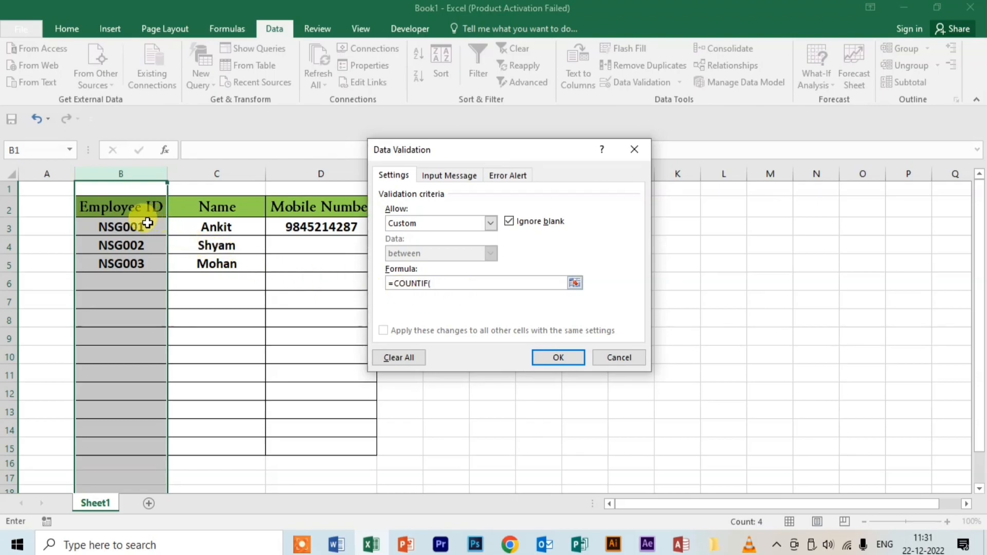
left_click(124, 173)
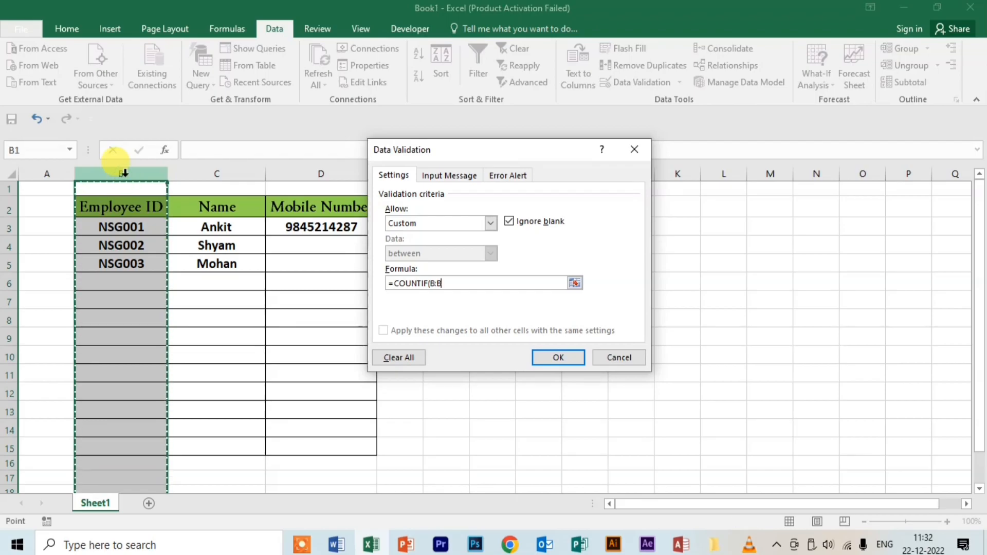
type(",")
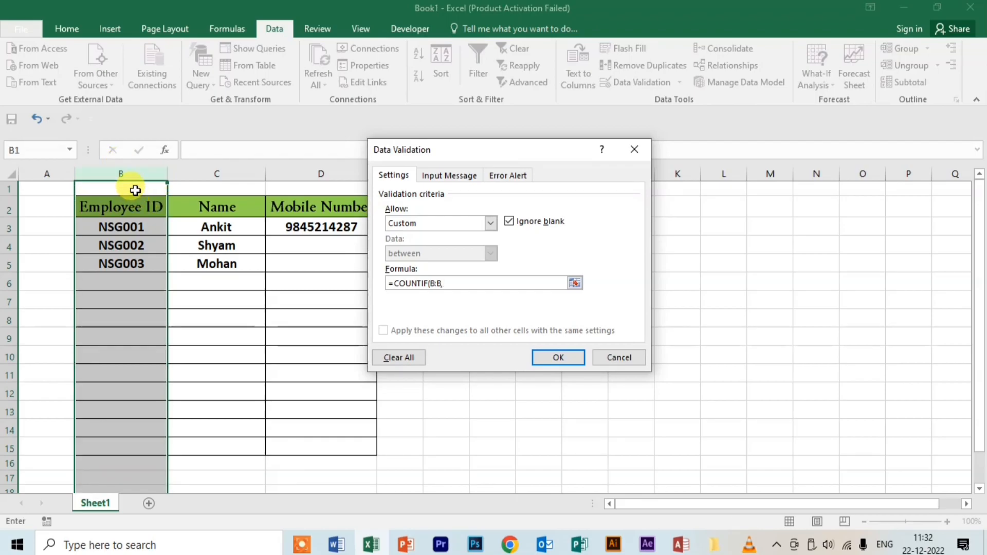
left_click(145, 191)
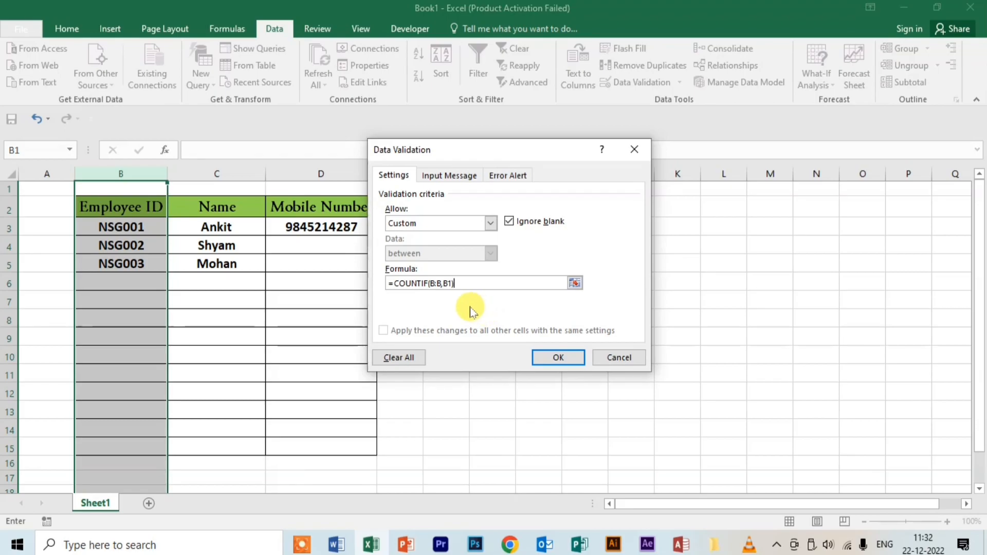
type("=1")
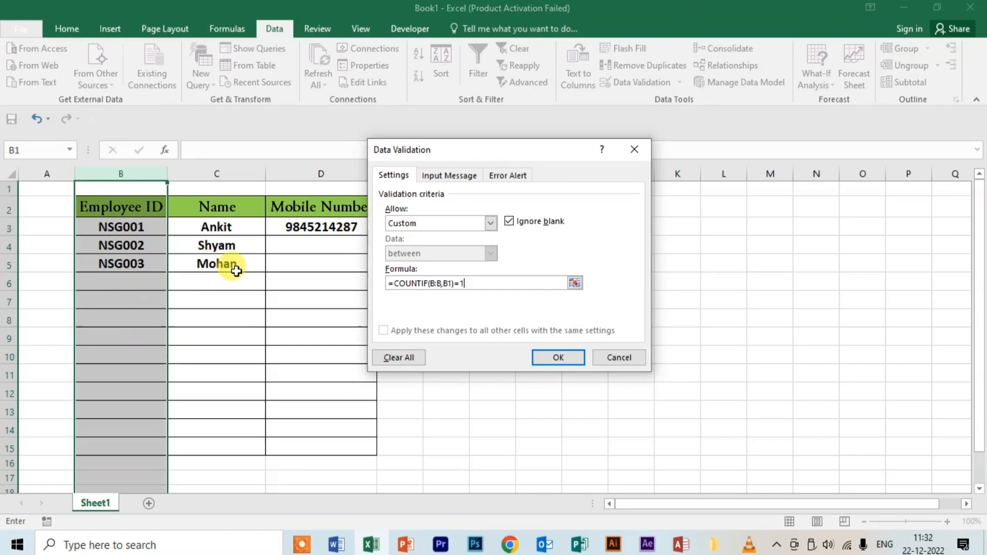
left_click(559, 357)
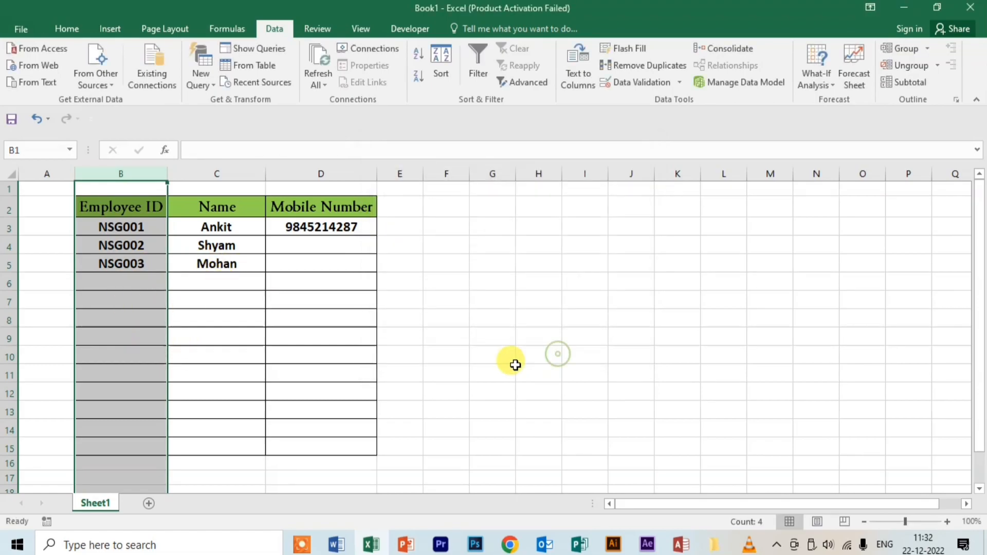
Step: Test the rule with duplicate NSG003 in B6, then correct it to NSG004
left_click(123, 284)
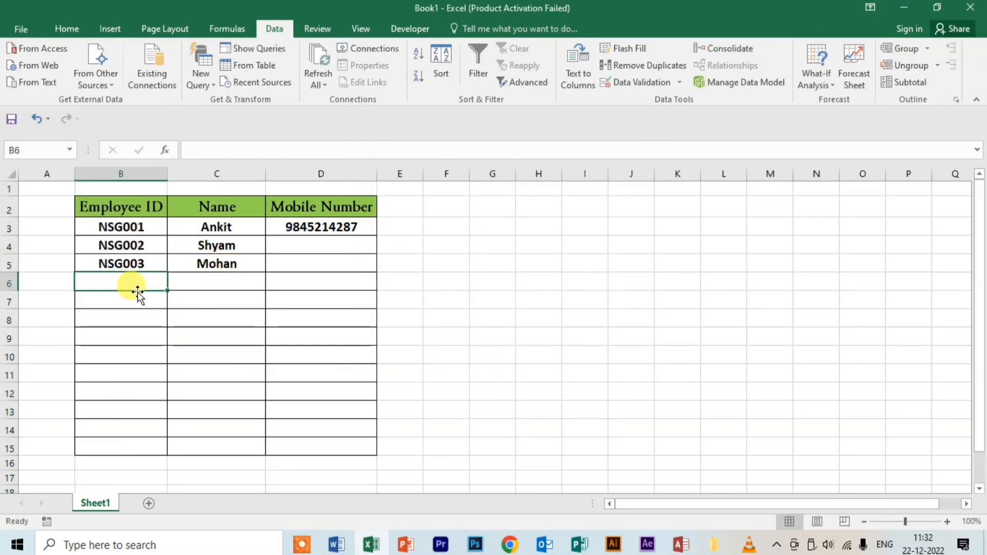
type("NS")
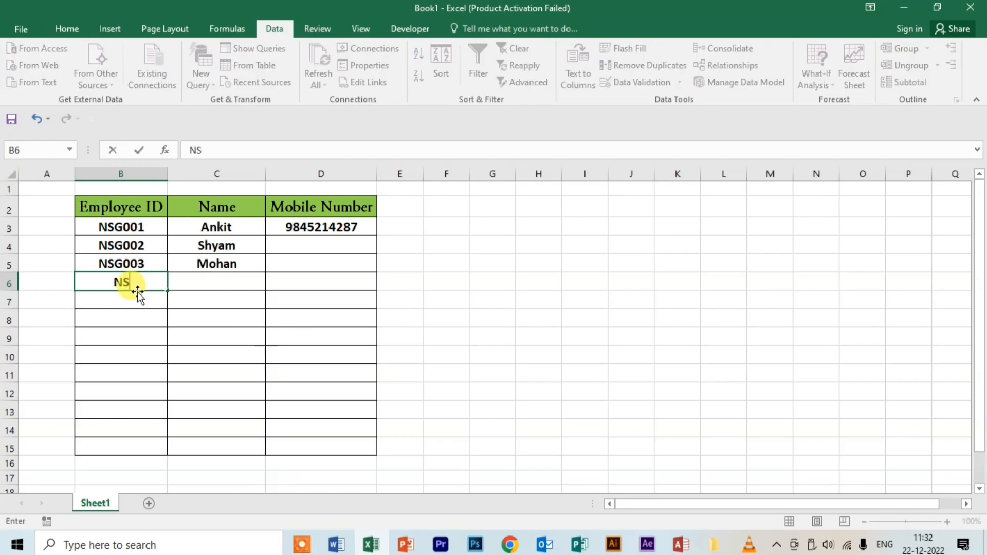
type("G003")
key("Return")
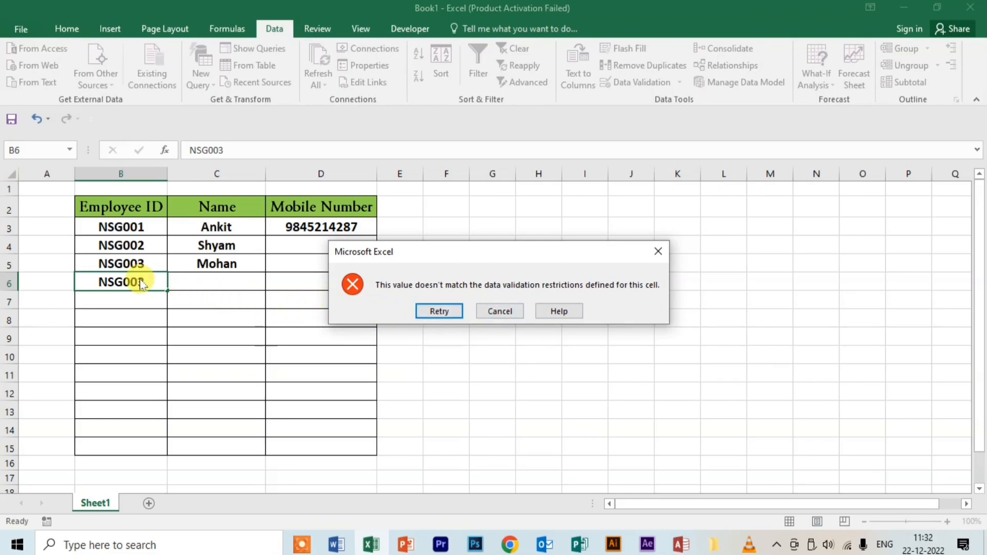
left_click(454, 312)
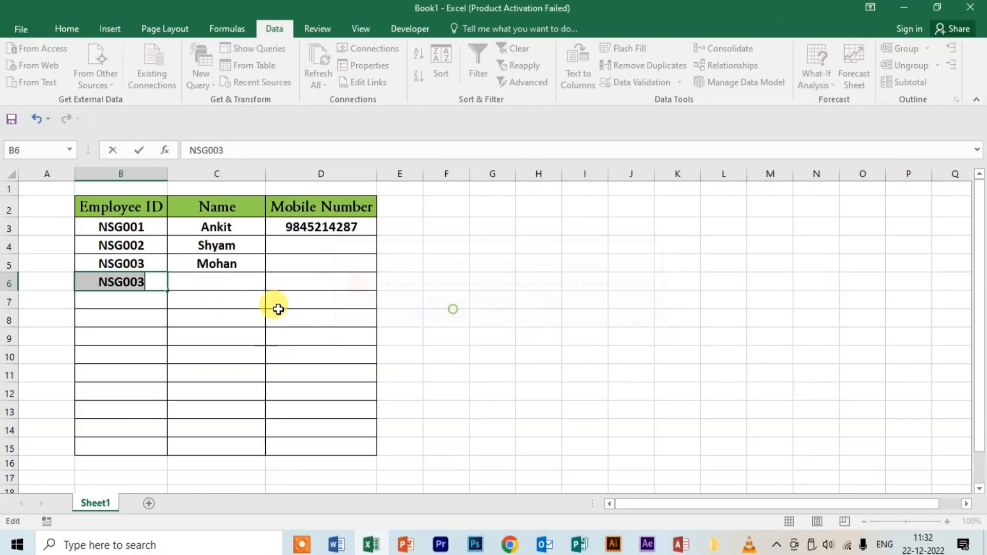
left_click(157, 286)
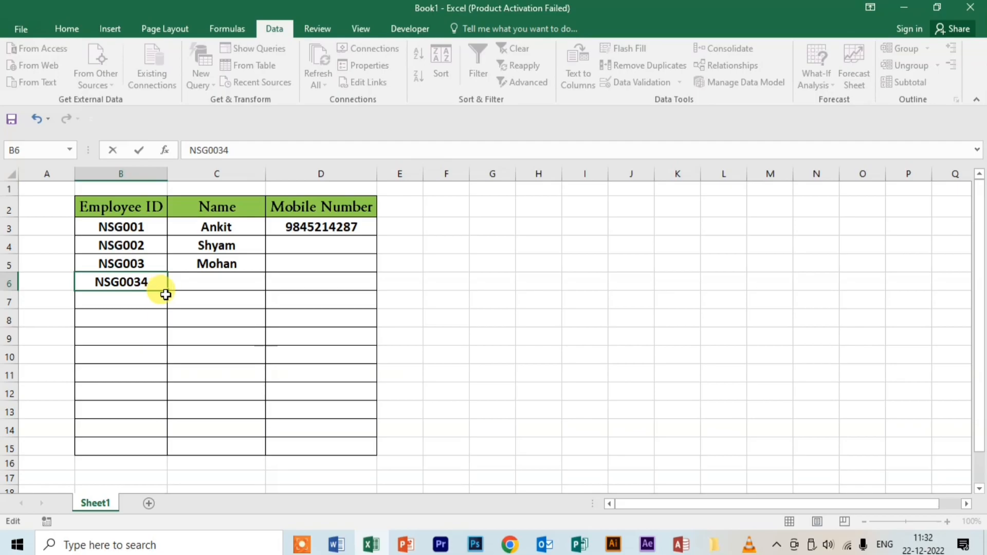
type("4")
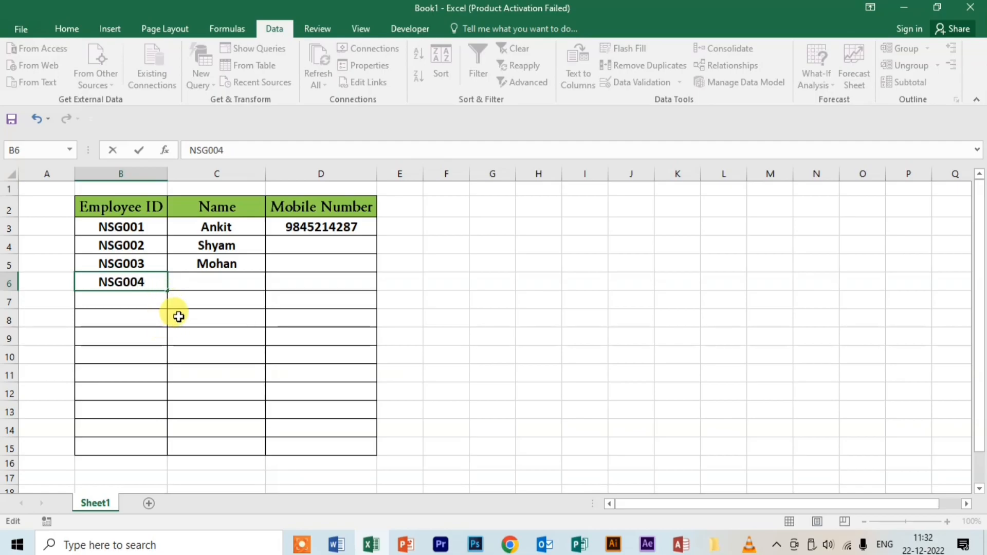
left_click(193, 295)
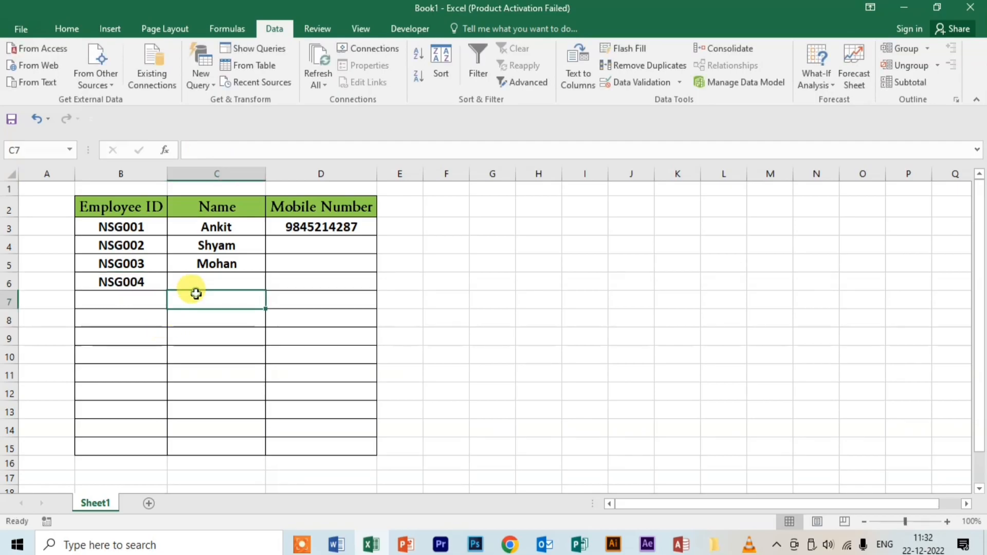
left_click(133, 286)
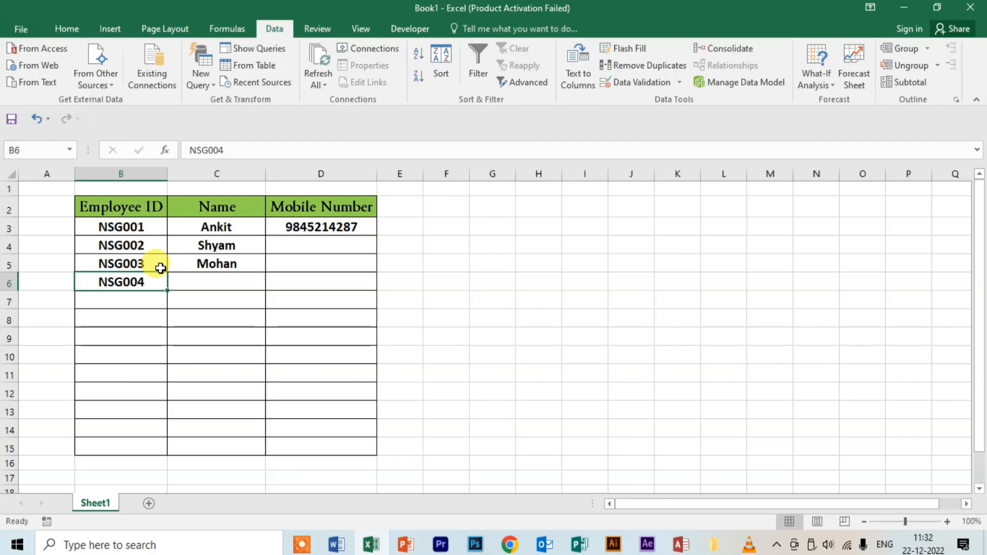
left_click(230, 174)
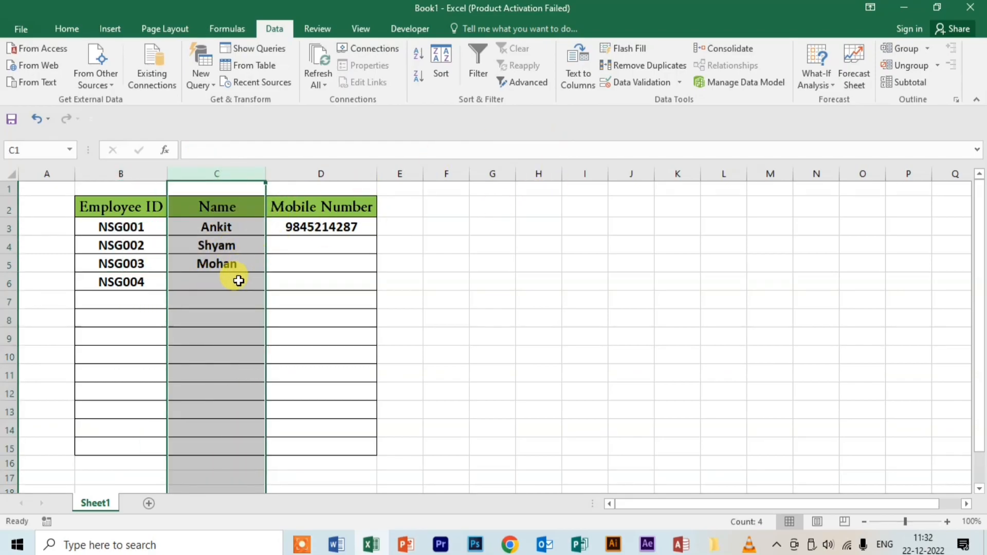
left_click(236, 283)
type("945112")
key("Return")
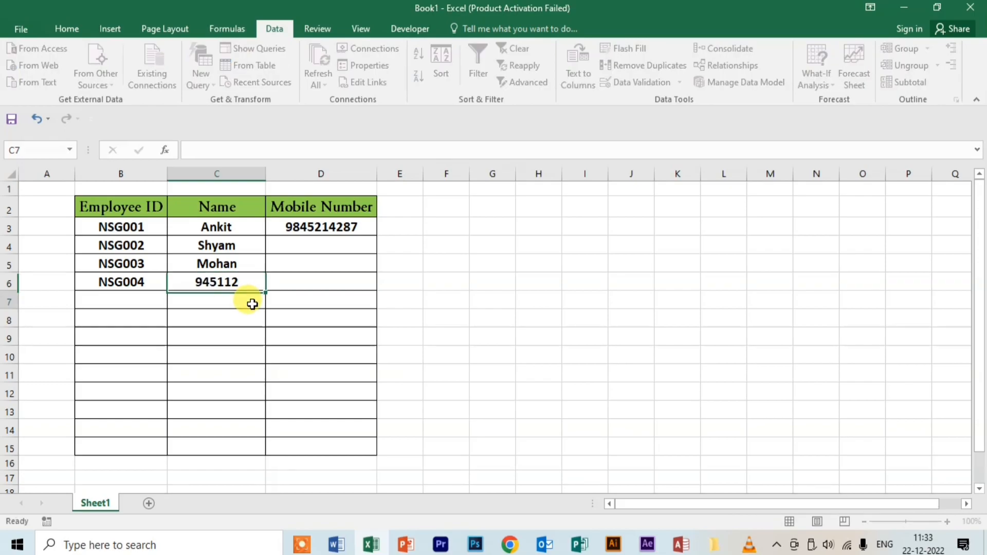
left_click(220, 284)
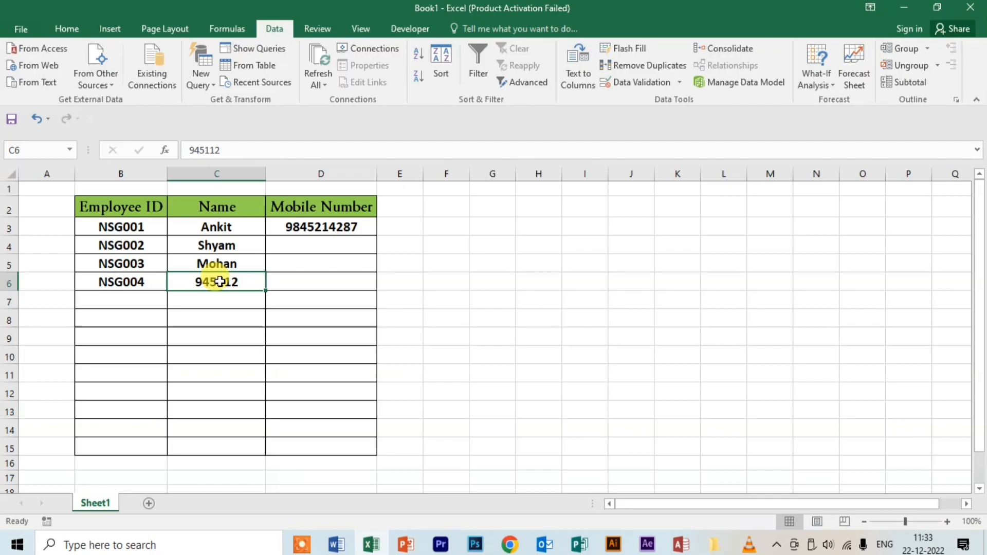
key("BackSpace")
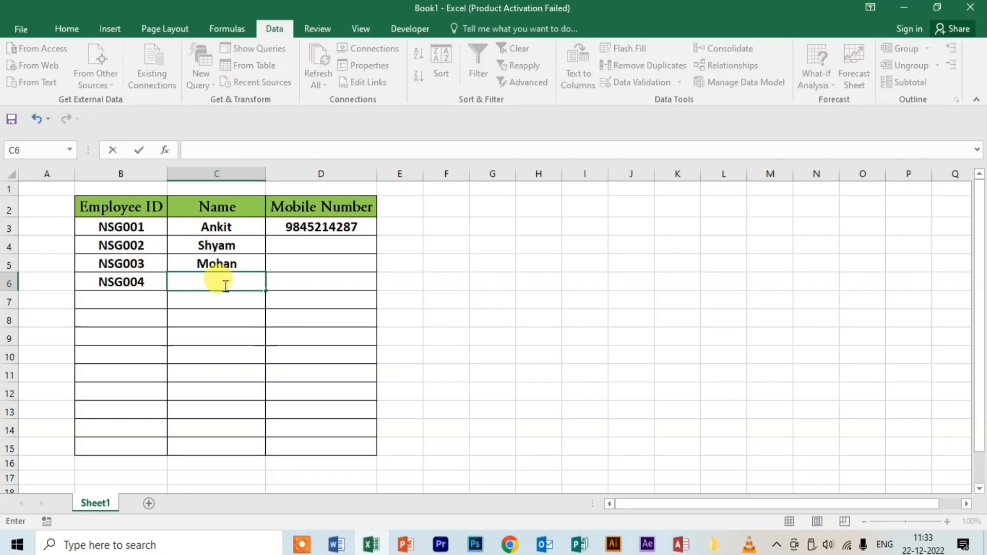
left_click(208, 322)
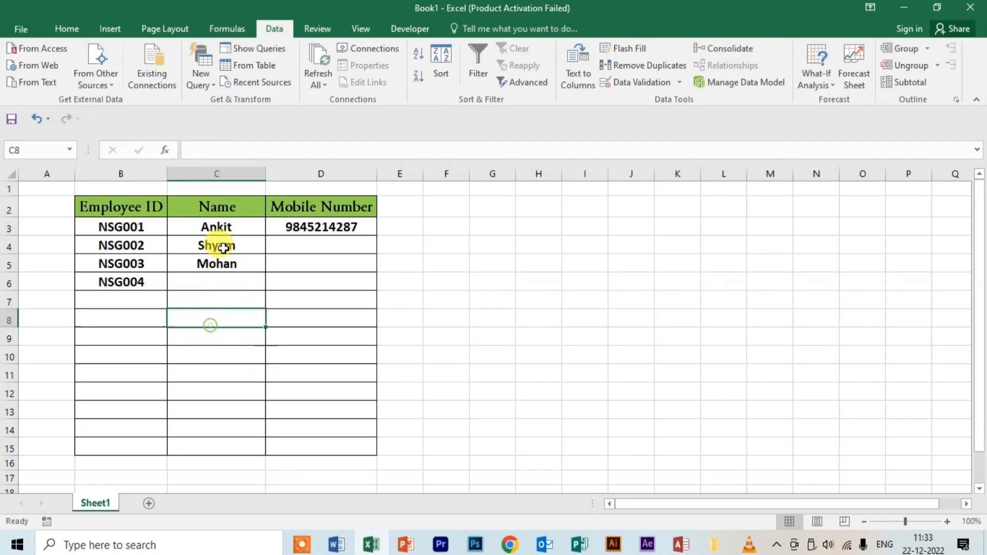
left_click(222, 281)
type("DGTDFG")
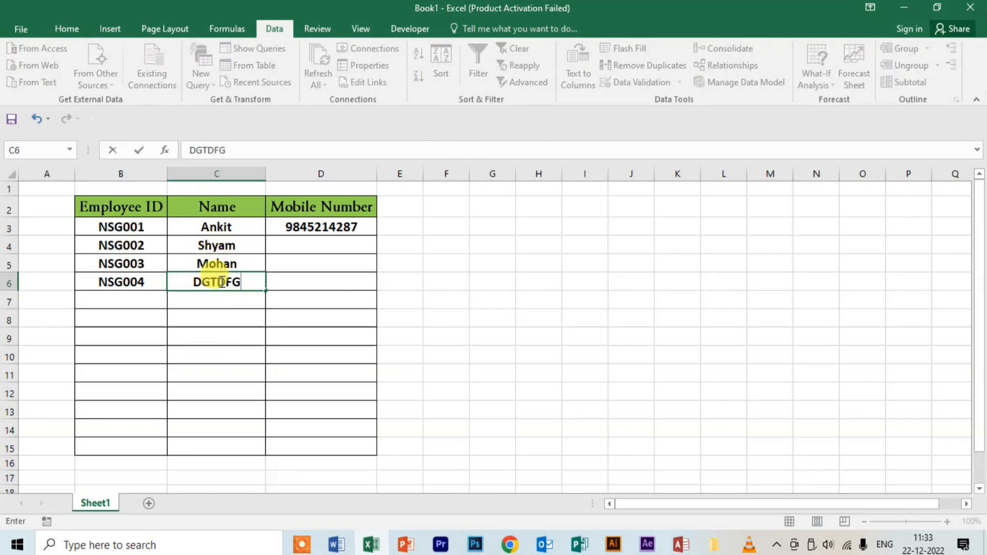
key("BackSpace")
key("BackSpace")
key("BackSpace")
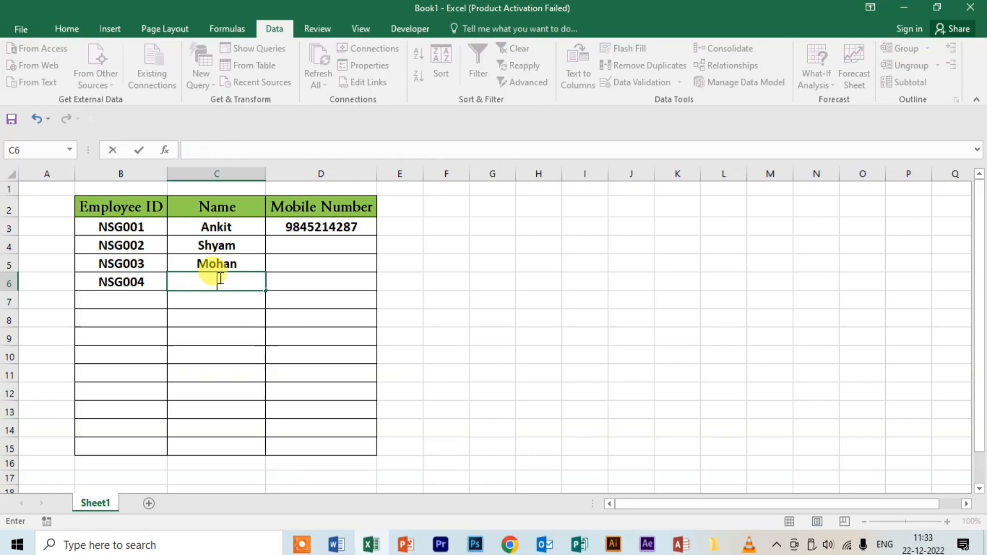
Step: Give the Name column C a Custom validation rule with formula =ISTEXT(C1)
left_click(224, 175)
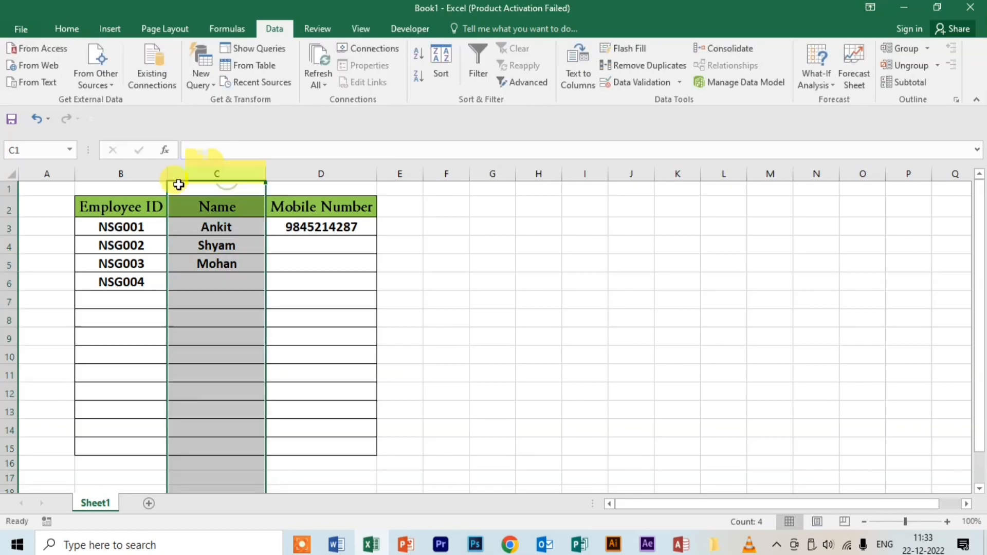
left_click(678, 82)
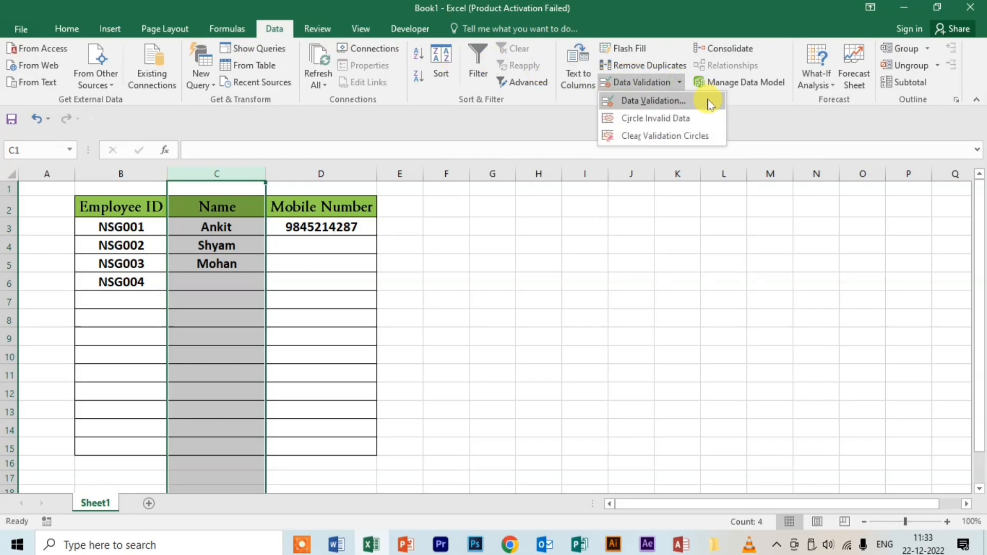
left_click(649, 101)
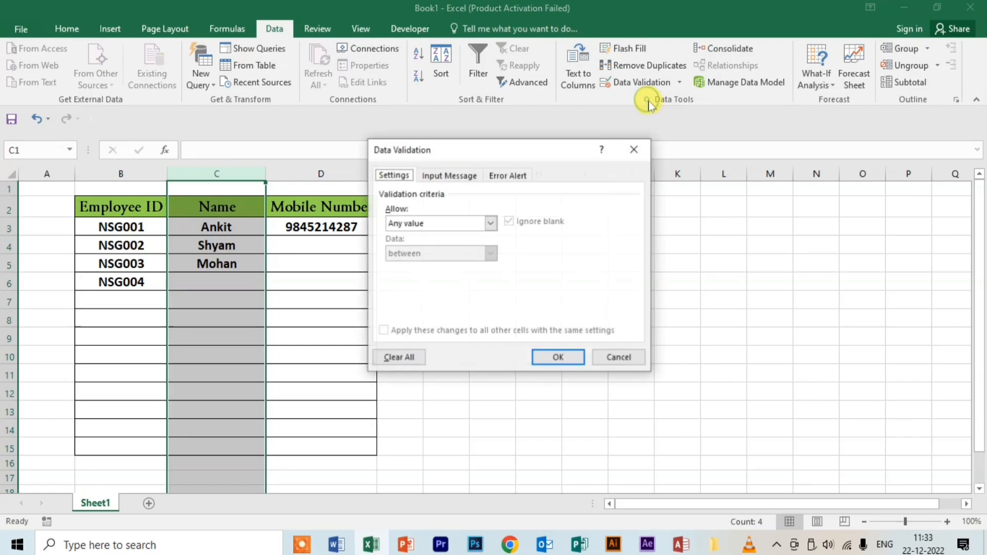
left_click(430, 221)
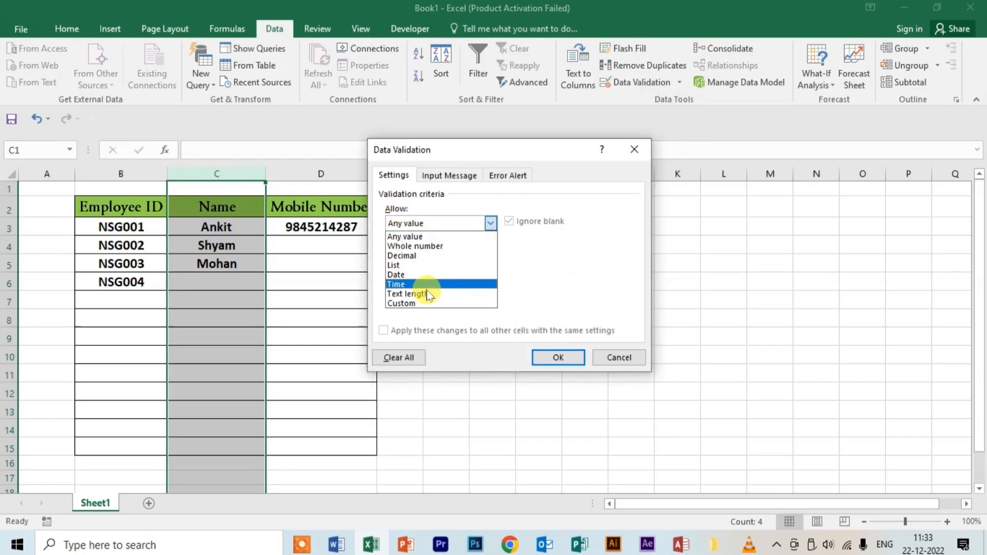
left_click(411, 302)
left_click(411, 282)
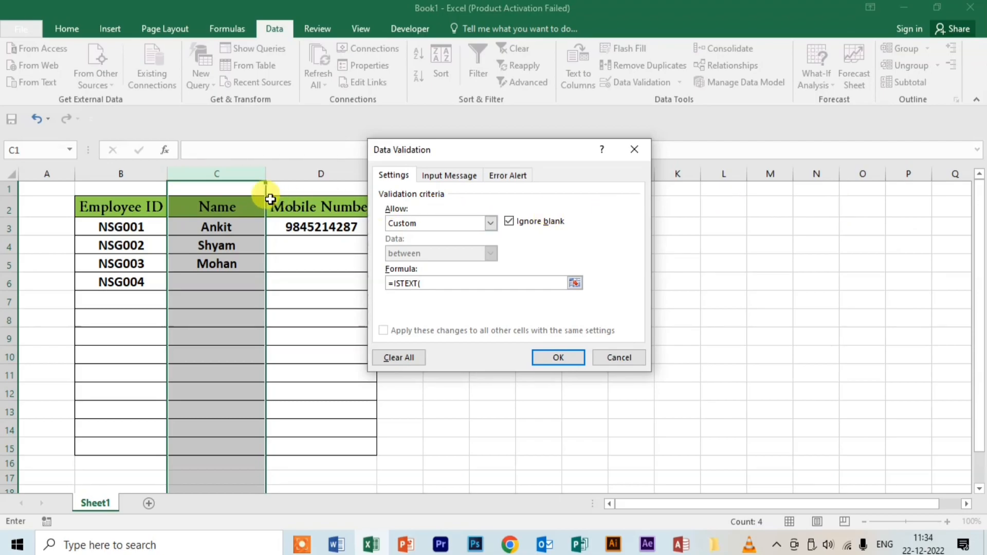
left_click(231, 190)
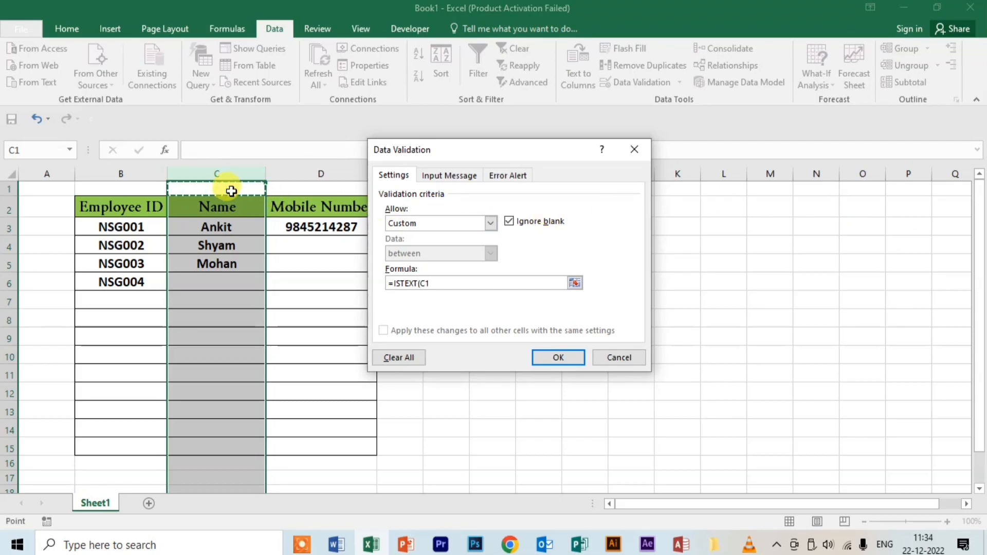
type(")")
left_click(561, 358)
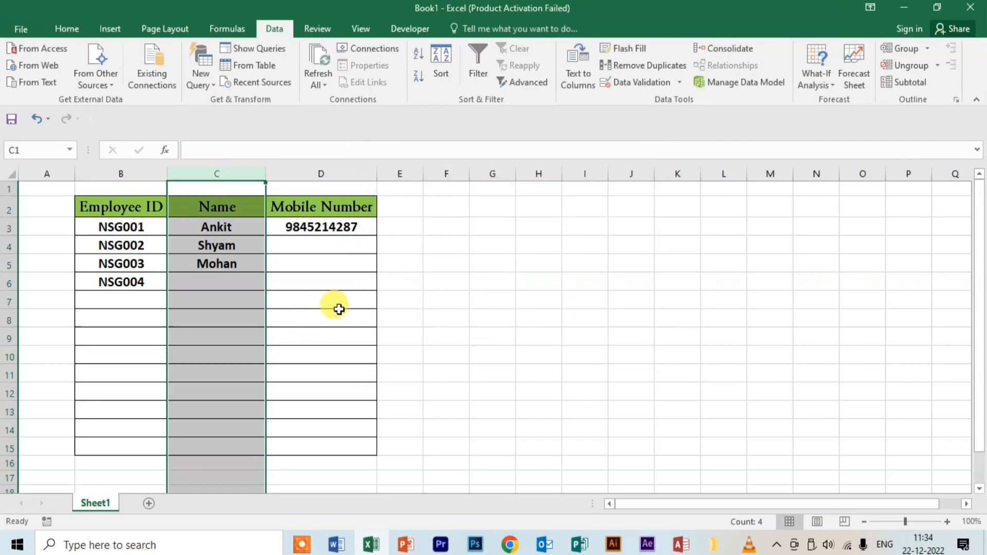
Step: Test C6 with the number 654215, retry after rejection, and enter an employee's name instead
left_click(214, 284)
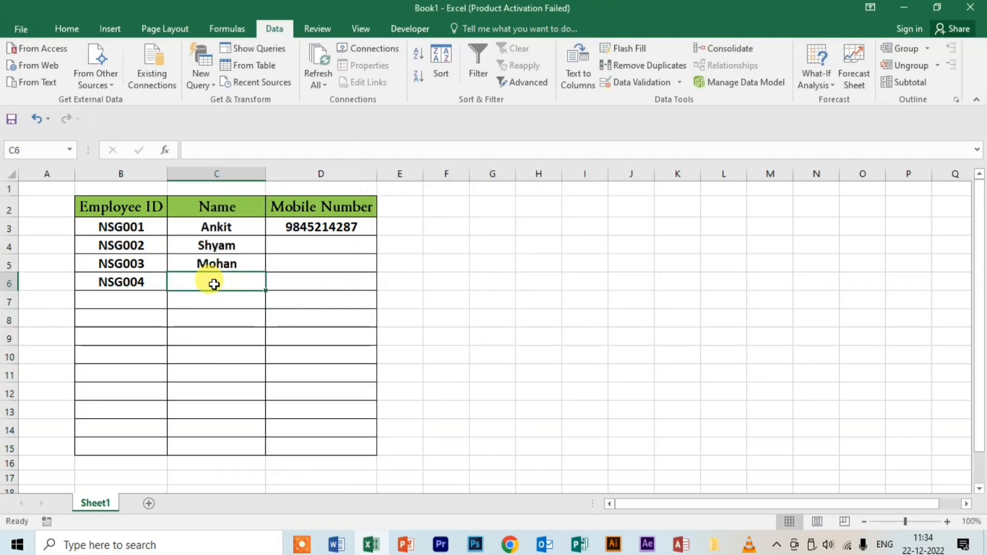
type("654215")
left_click(211, 298)
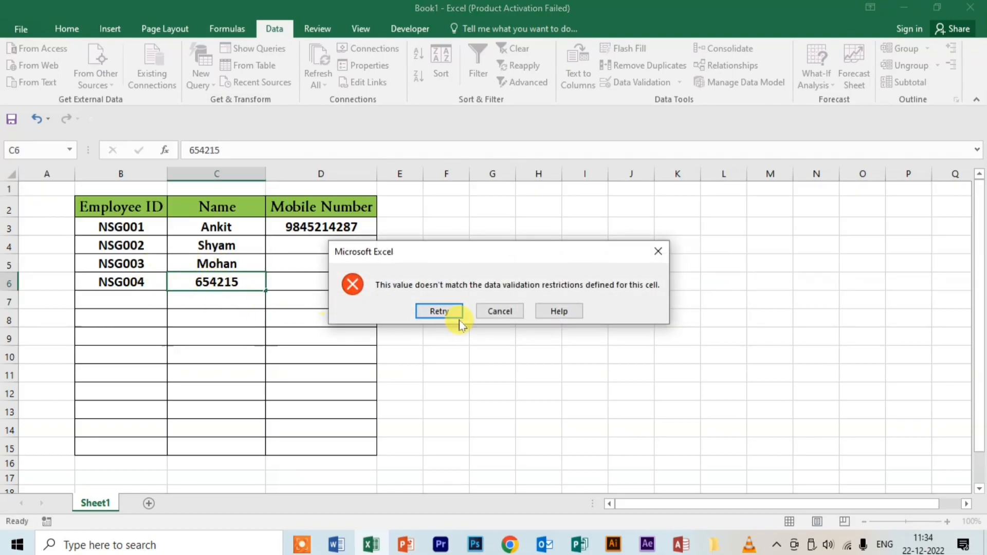
left_click(440, 310)
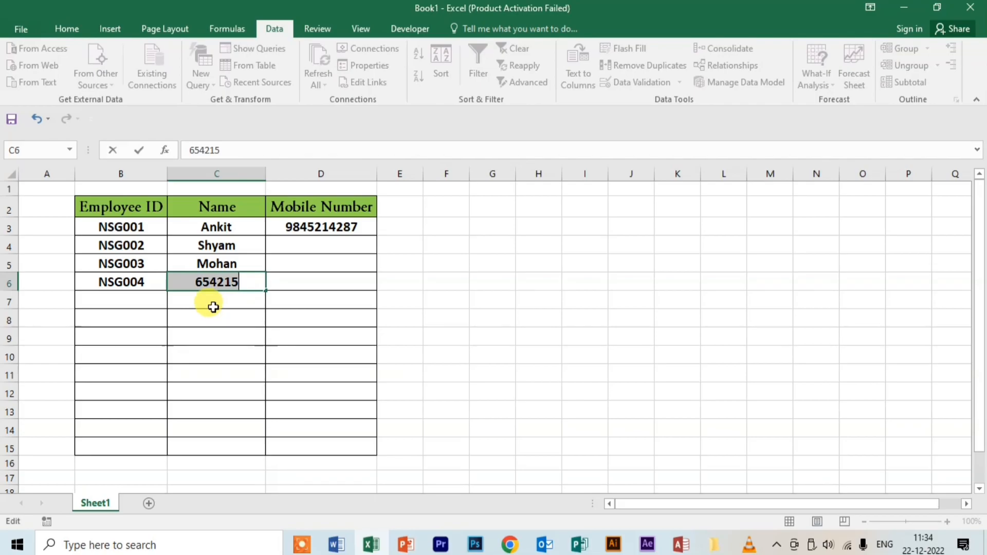
type("Naveen")
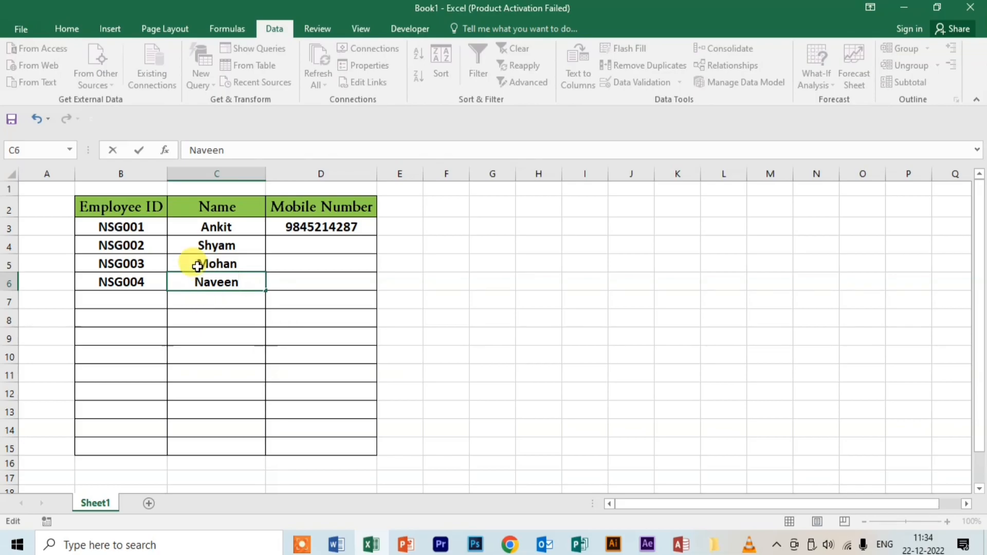
left_click(211, 307)
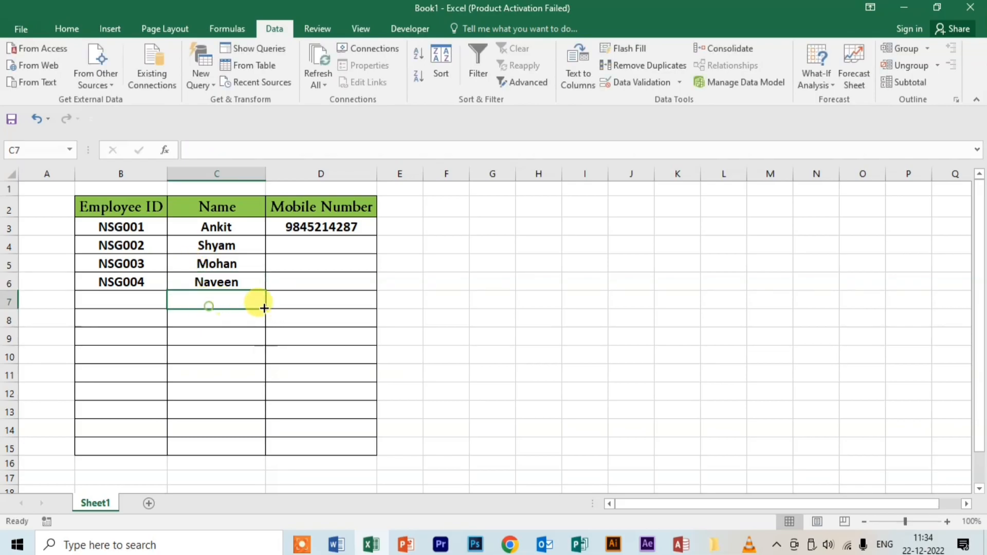
left_click(227, 286)
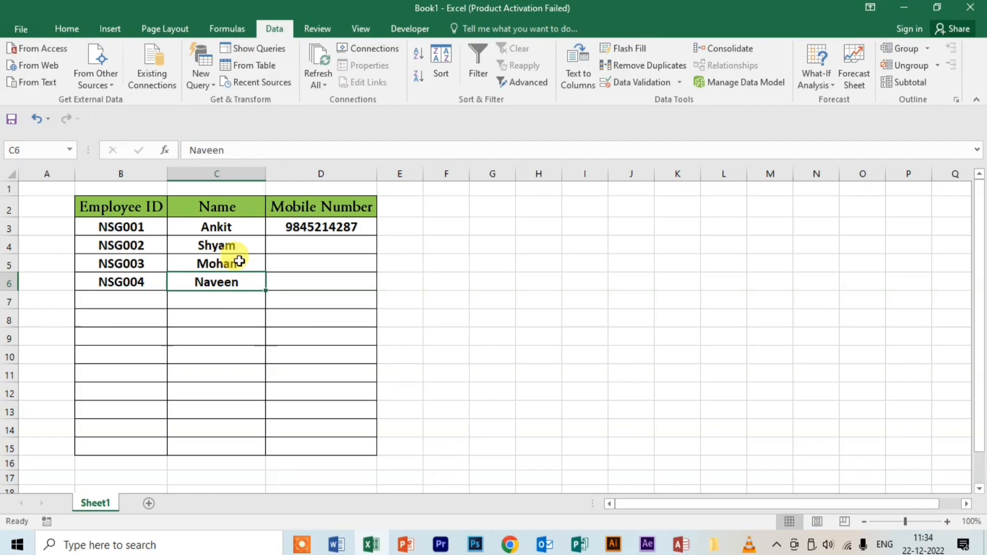
left_click(322, 174)
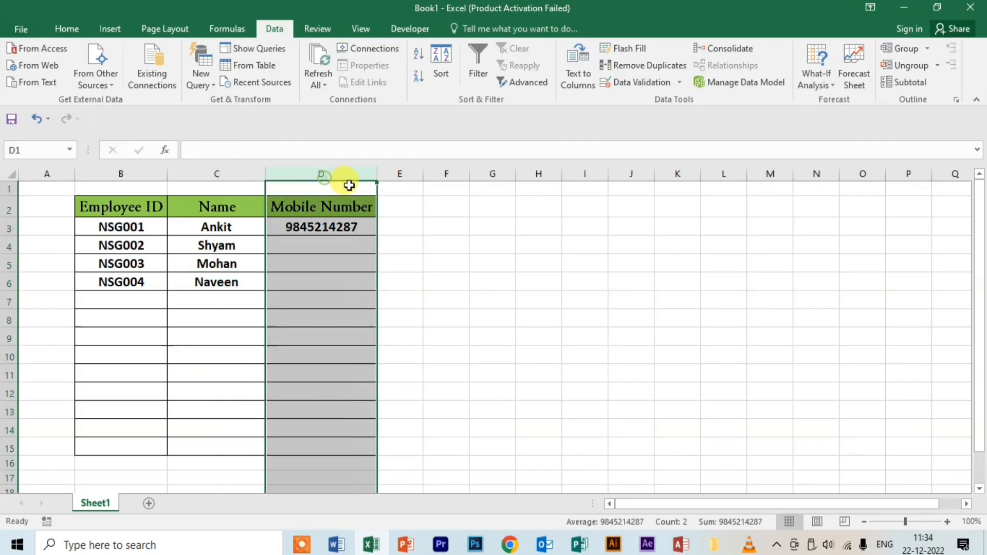
left_click(315, 246)
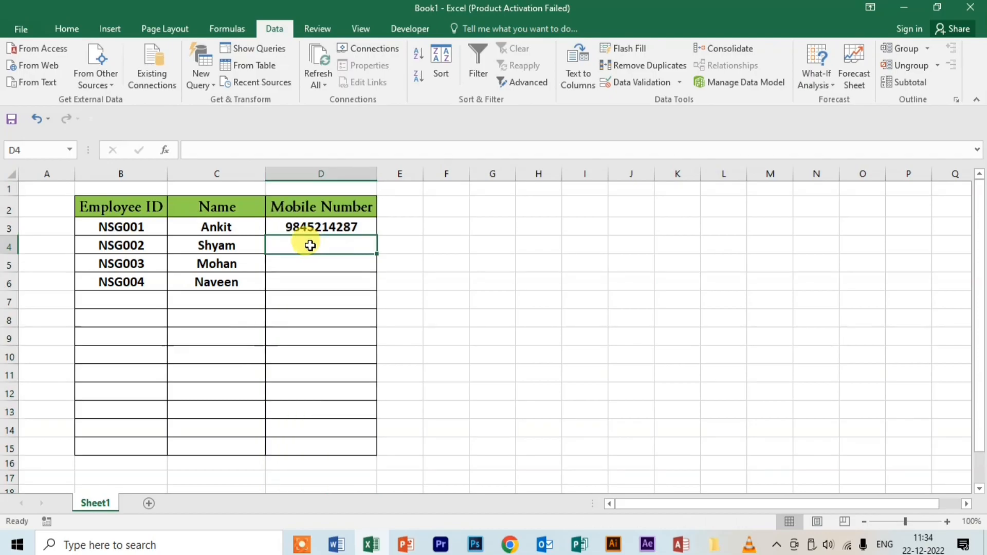
type("2451")
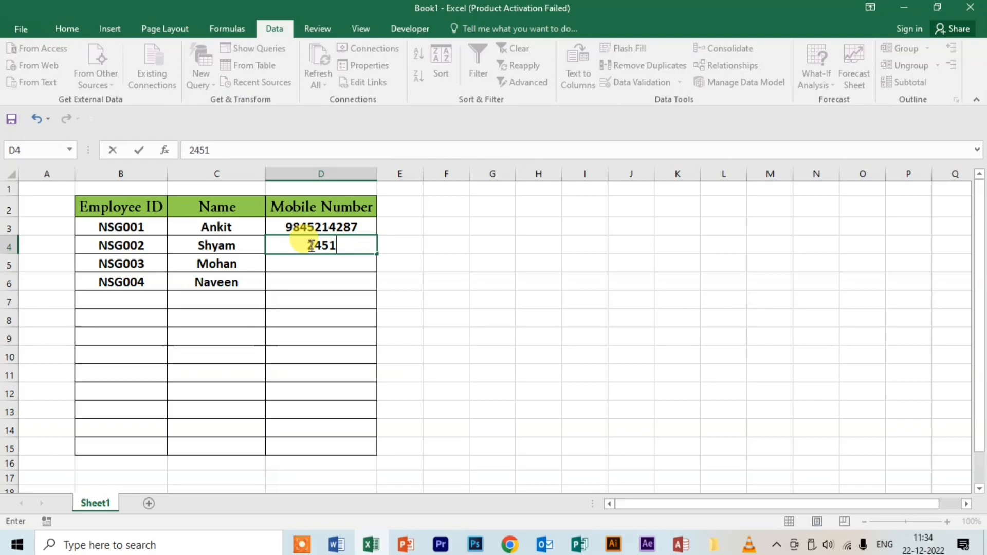
left_click(317, 261)
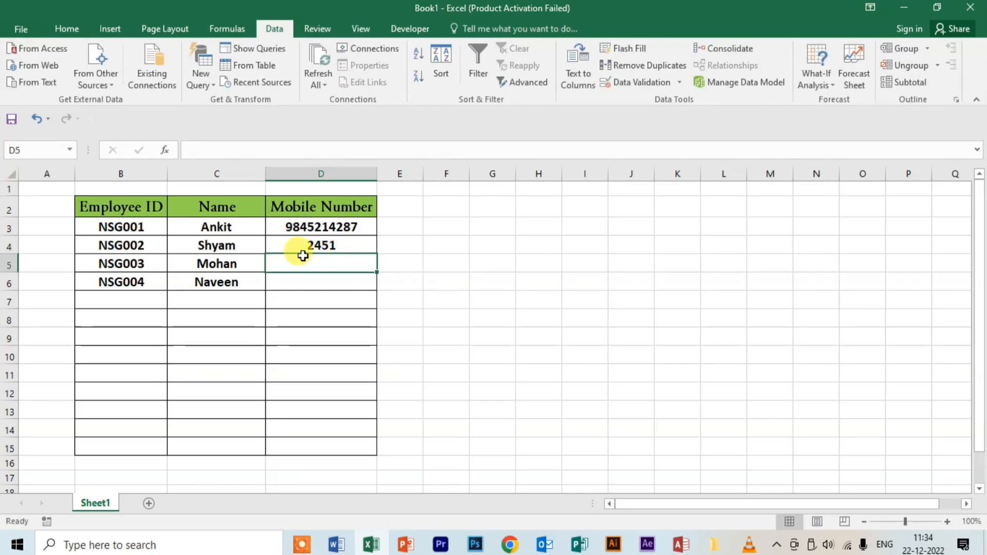
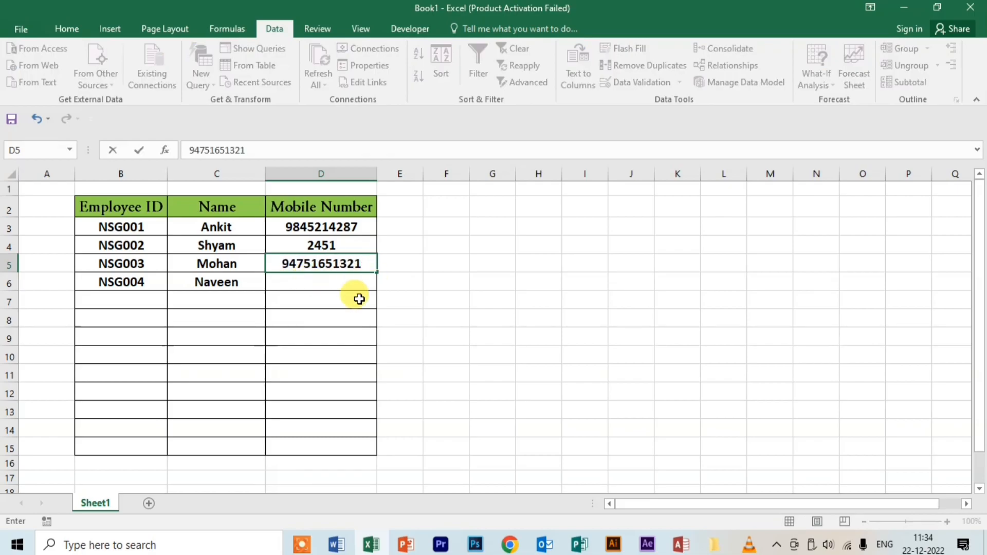
left_click(314, 263)
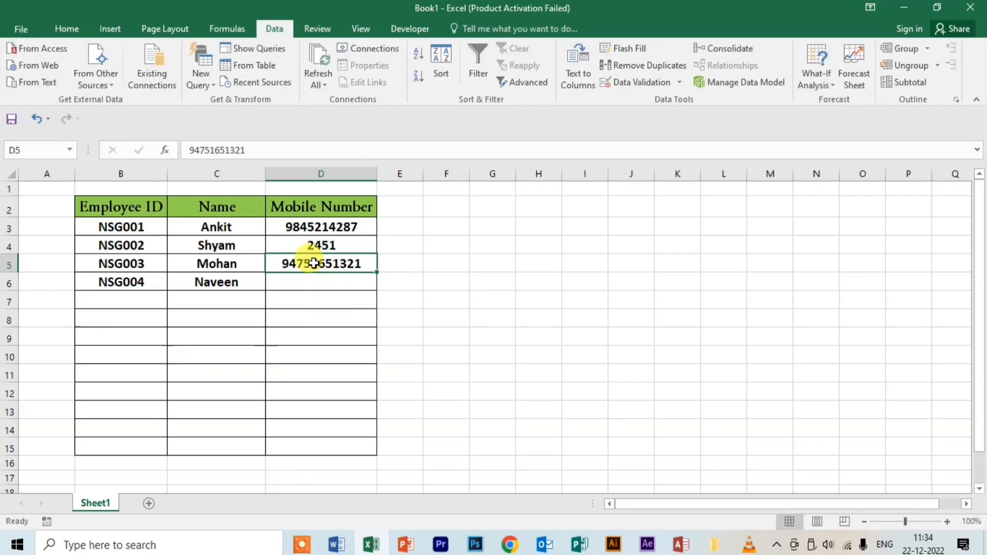
key("Delete")
left_click(318, 251)
key("Delete")
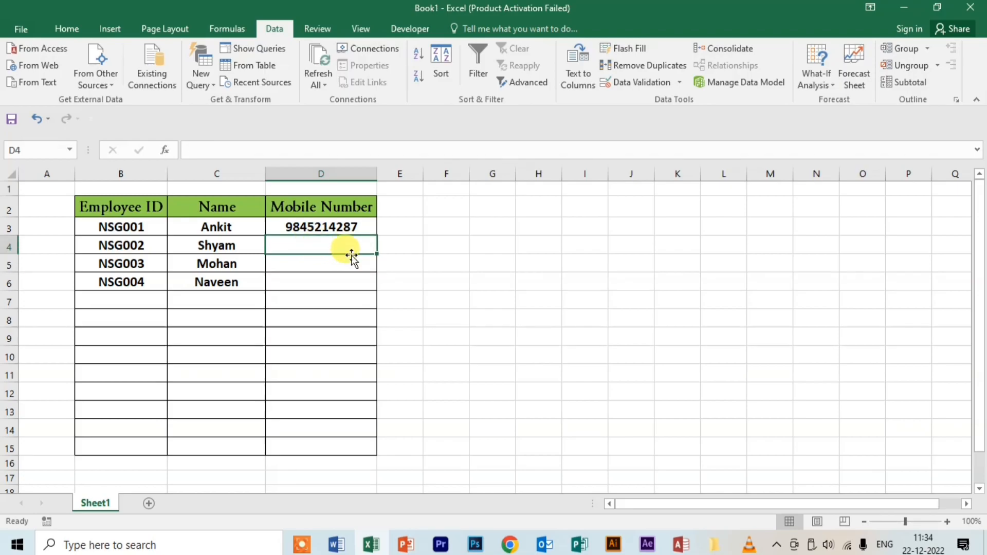
left_click(437, 262)
left_click(336, 248)
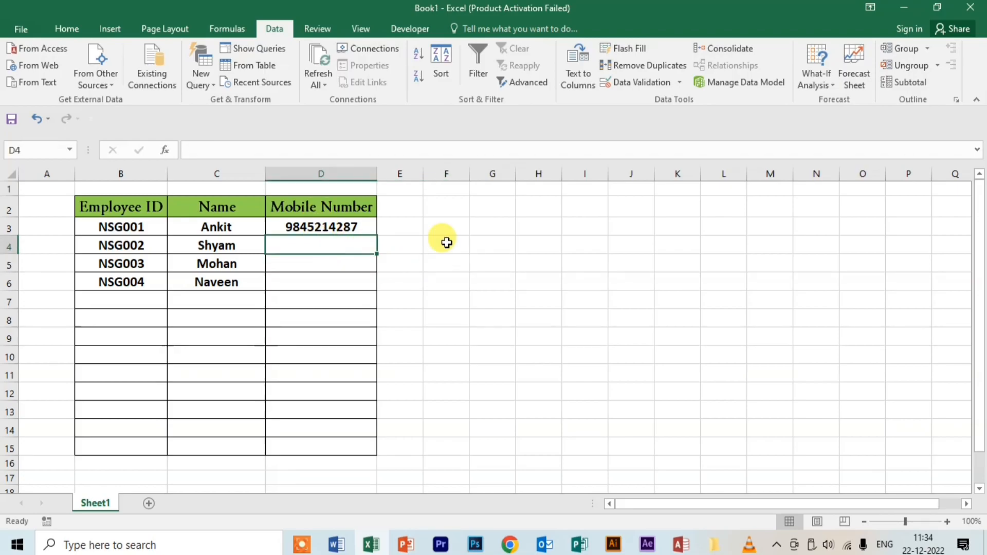
left_click(323, 173)
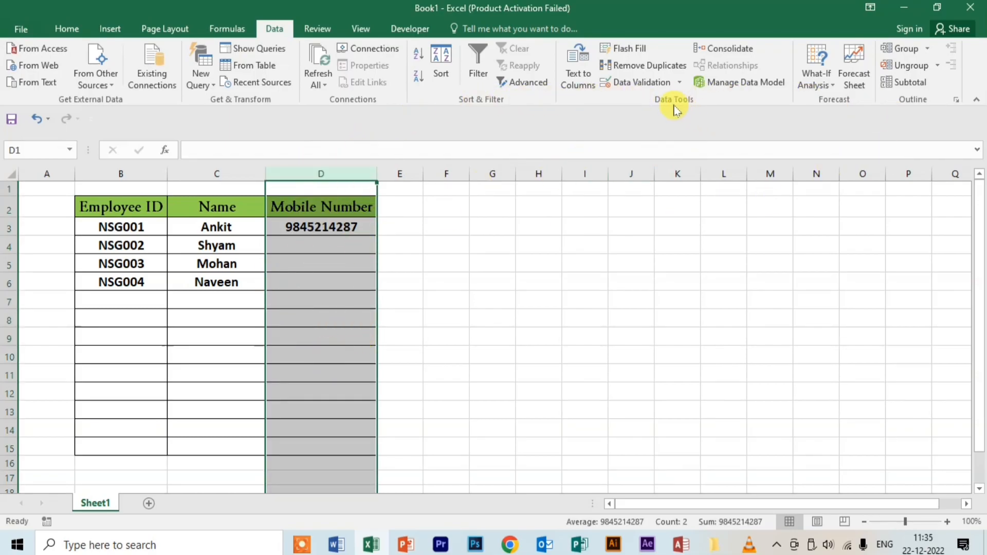
Step: Apply a Custom validation rule =LEN(D1)=10 to the Mobile Number column D
left_click(679, 84)
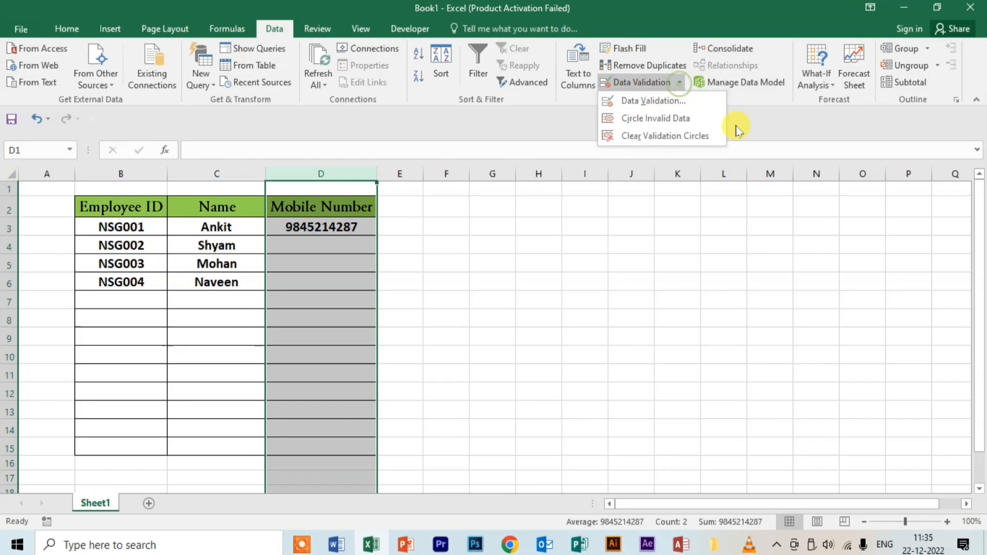
left_click(657, 103)
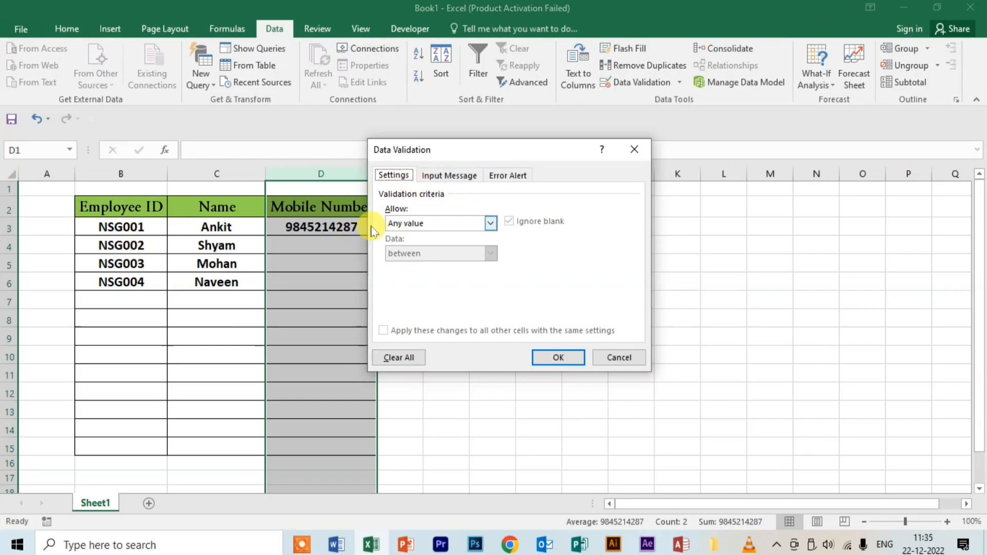
left_click(491, 224)
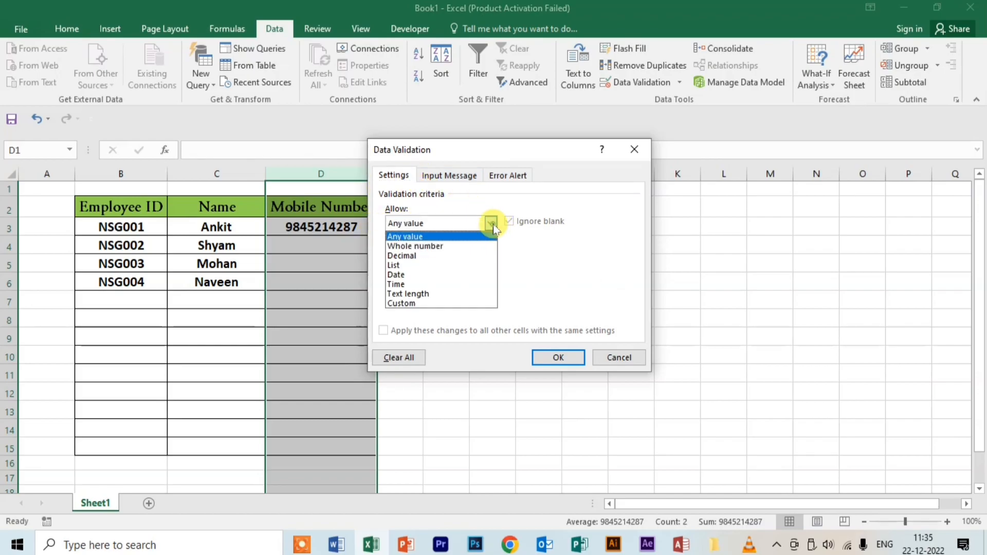
left_click(406, 304)
left_click(422, 282)
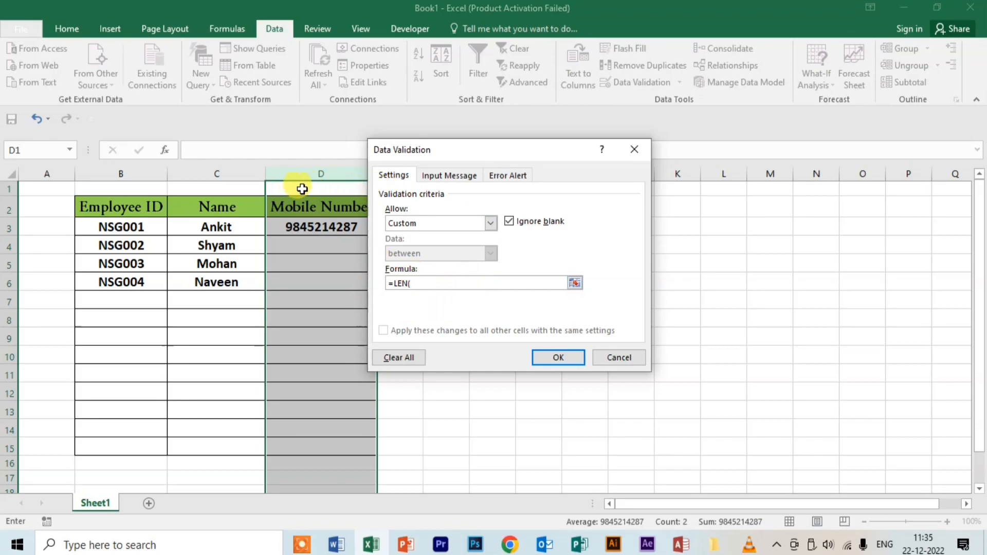
left_click(330, 189)
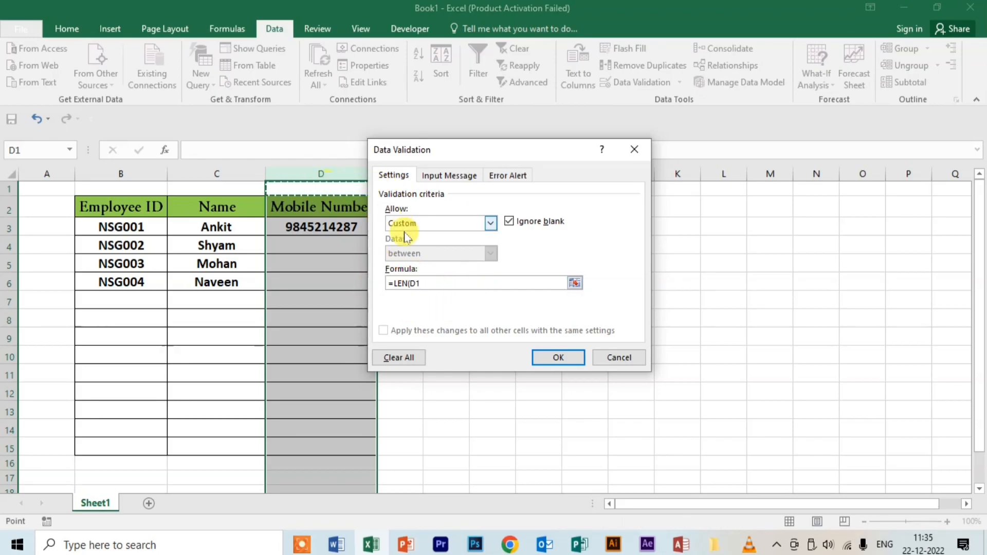
type(")=10")
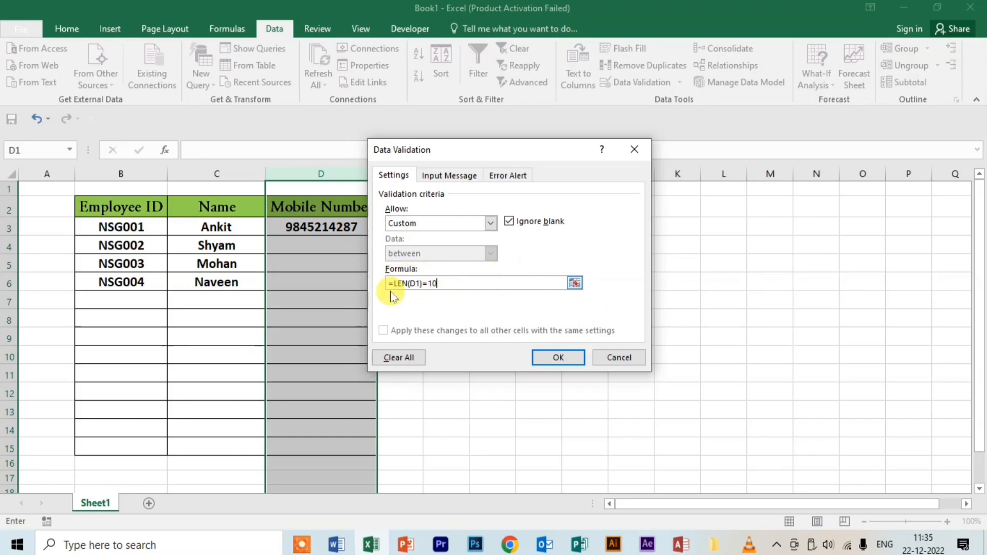
left_click(569, 362)
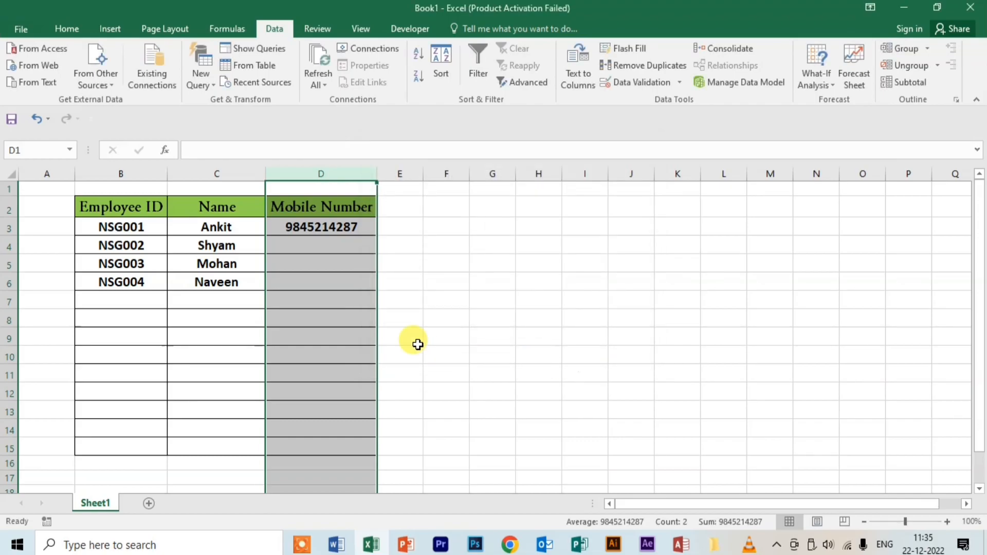
Step: Test D4 with a too-short number, then enter a valid 10-digit mobile number
left_click(328, 249)
type("54215")
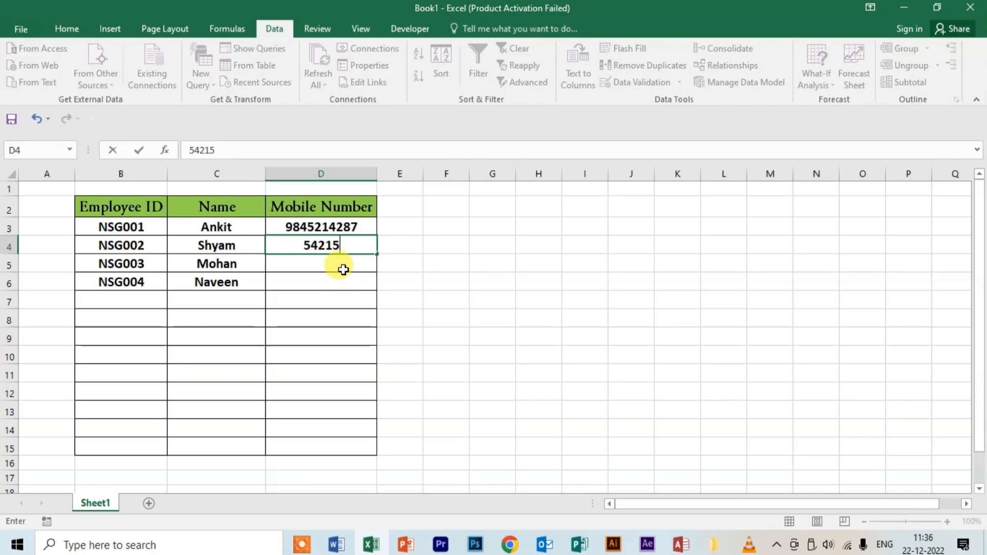
key("Return")
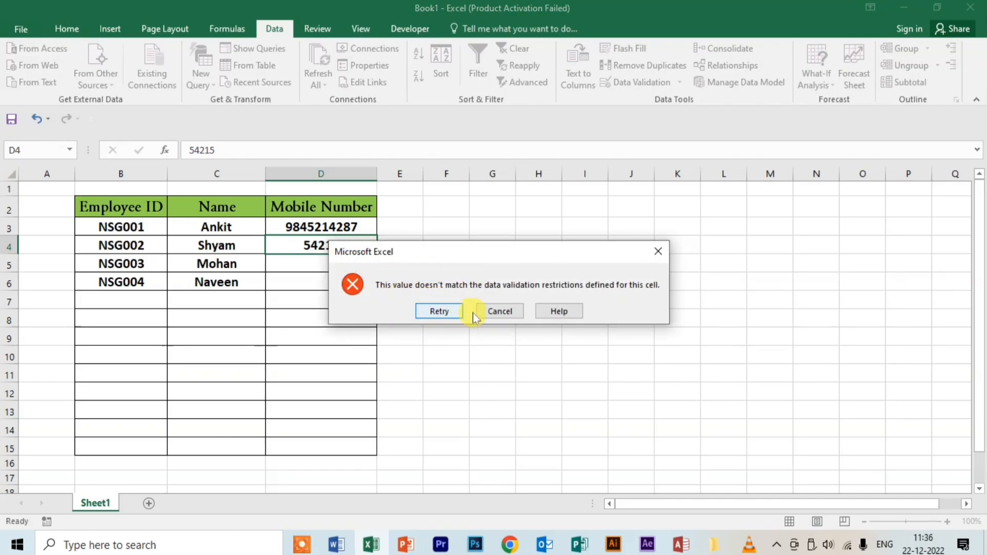
left_click(451, 312)
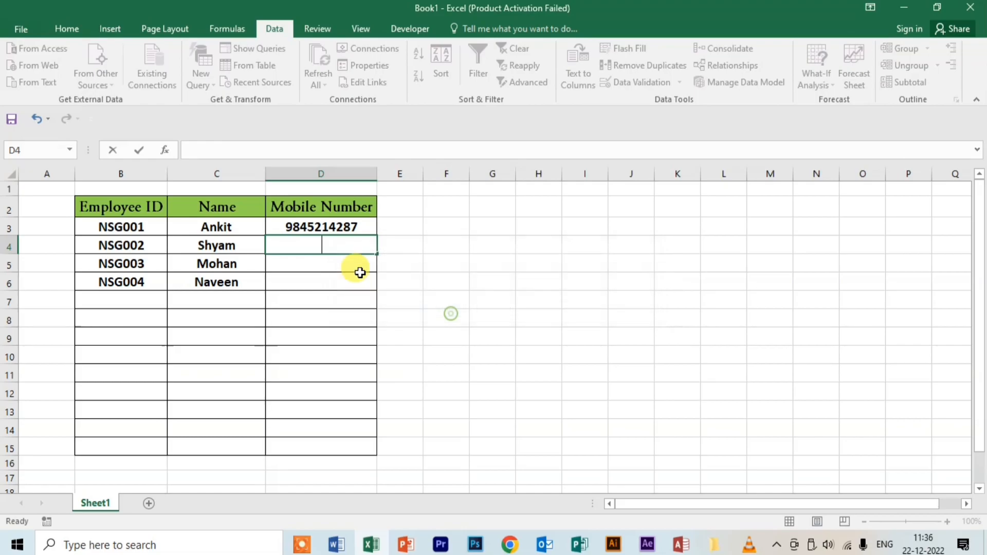
key("BackSpace")
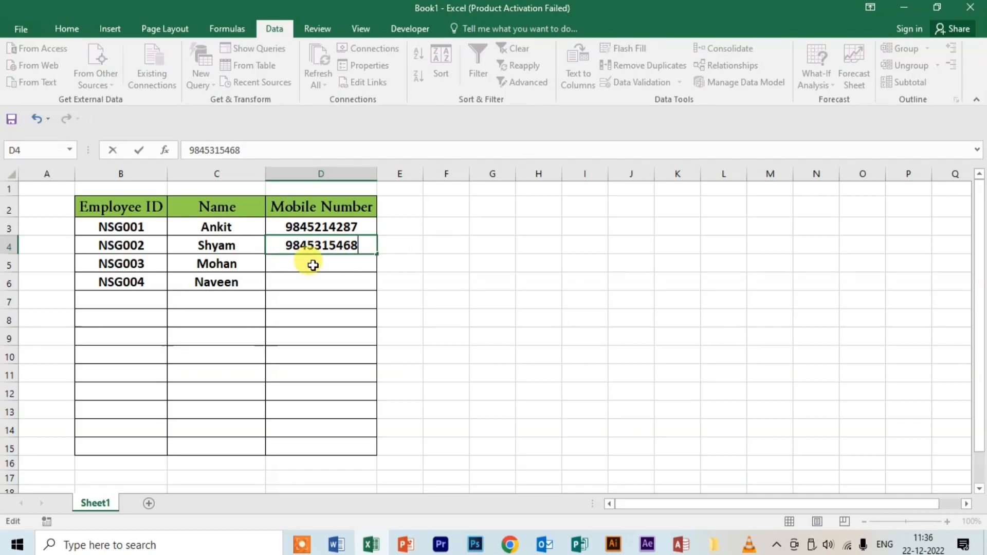
key("Return")
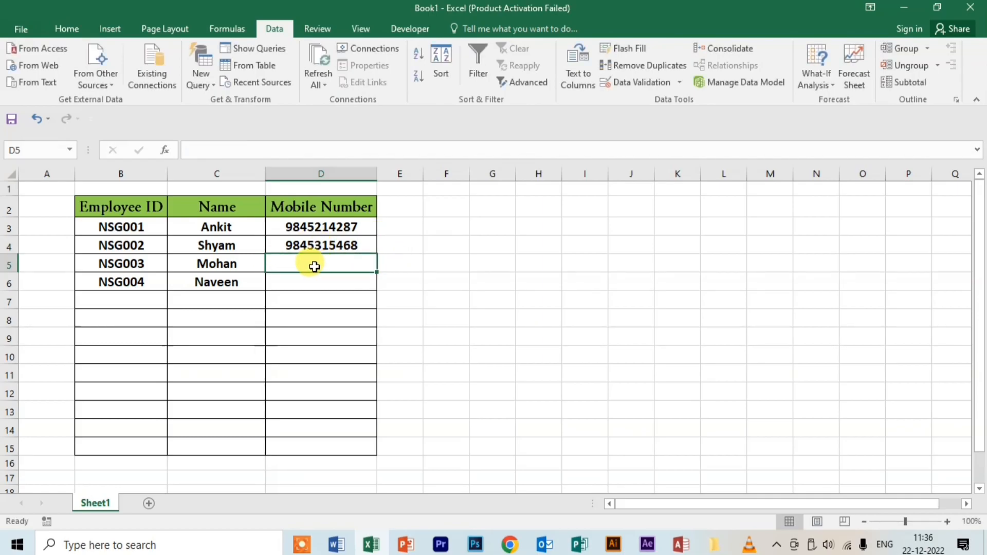
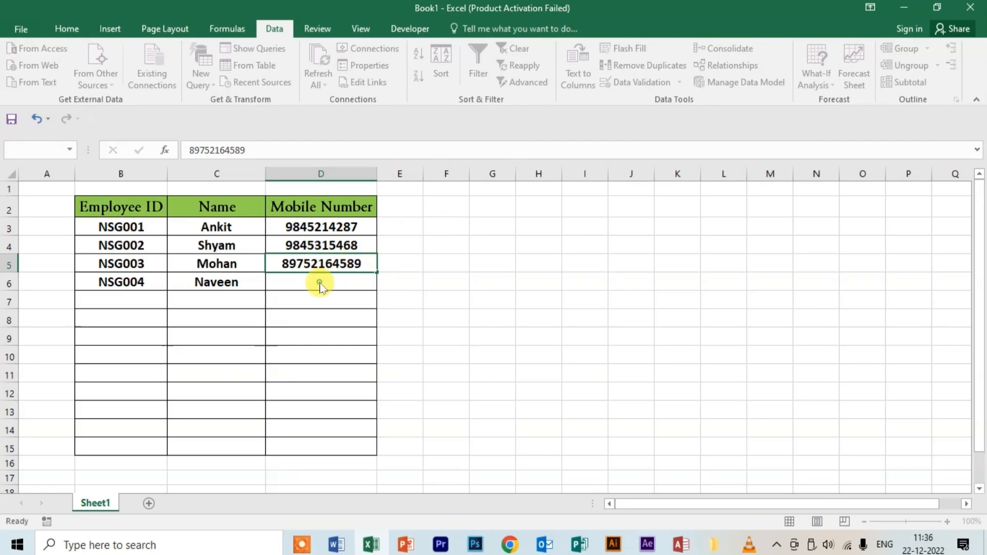
Step: Try an 11-digit number in D5 and cancel the rejected entry
key("Return")
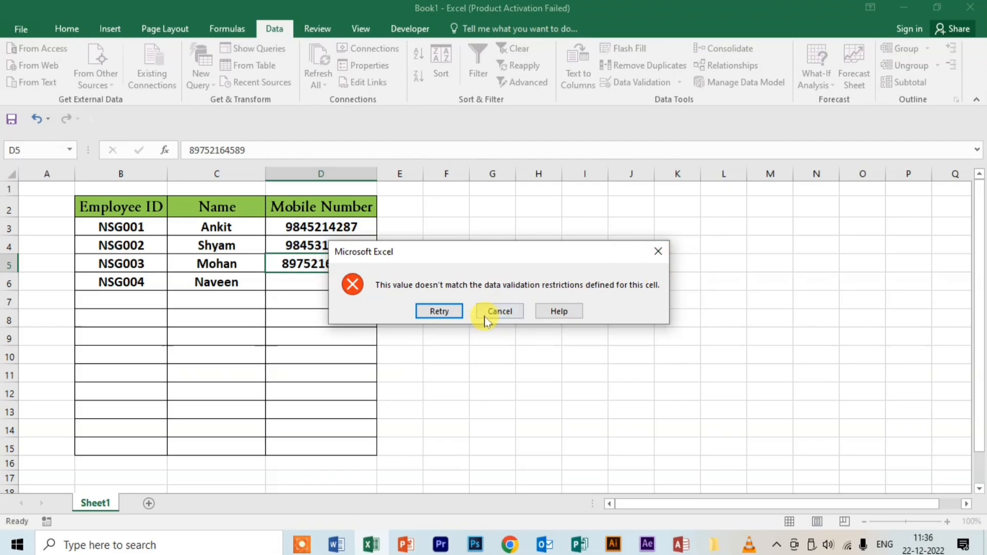
left_click(499, 311)
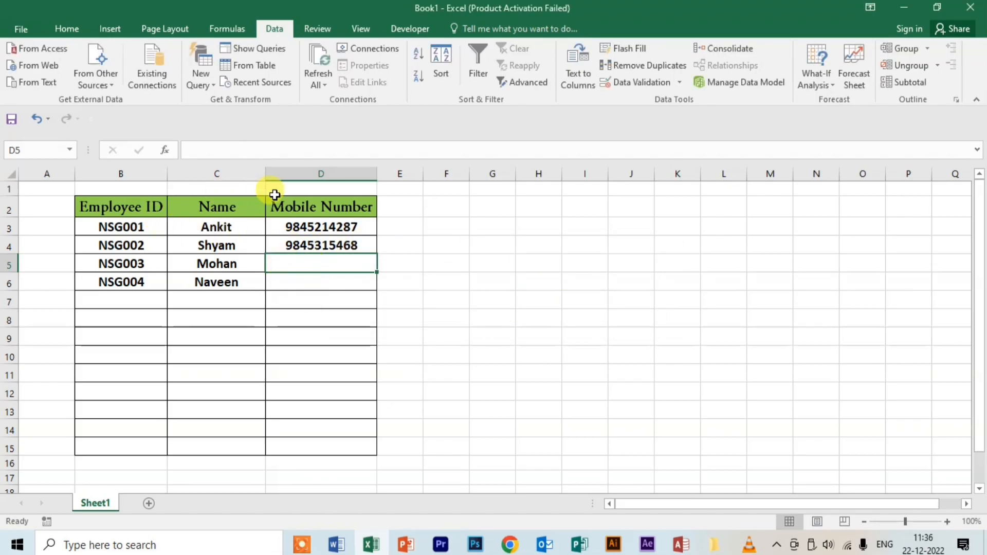